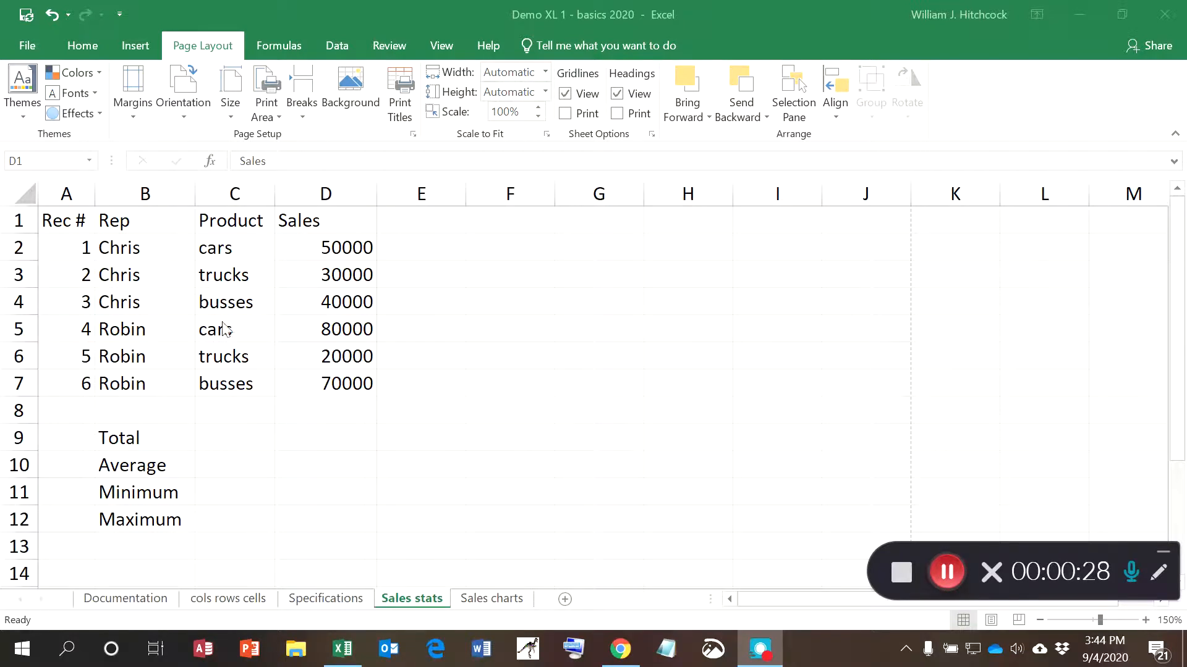
- Examine the column headings in row 1, from Rec # in A1 to Sales in D1
left_click(78, 218)
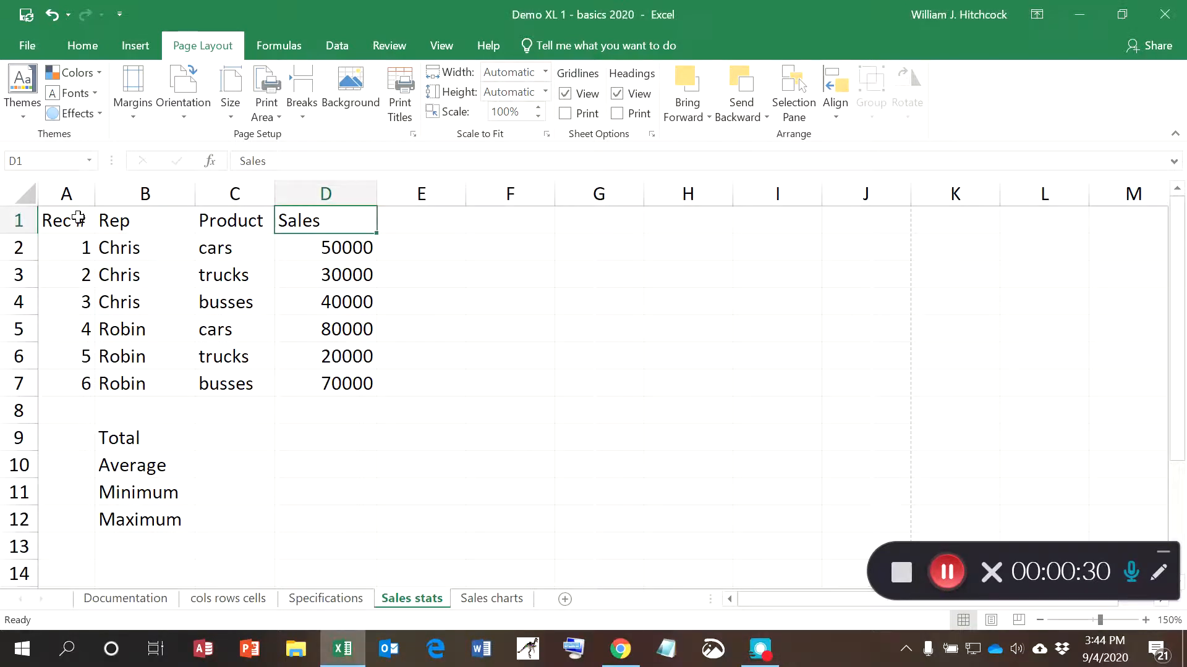
left_click(79, 217)
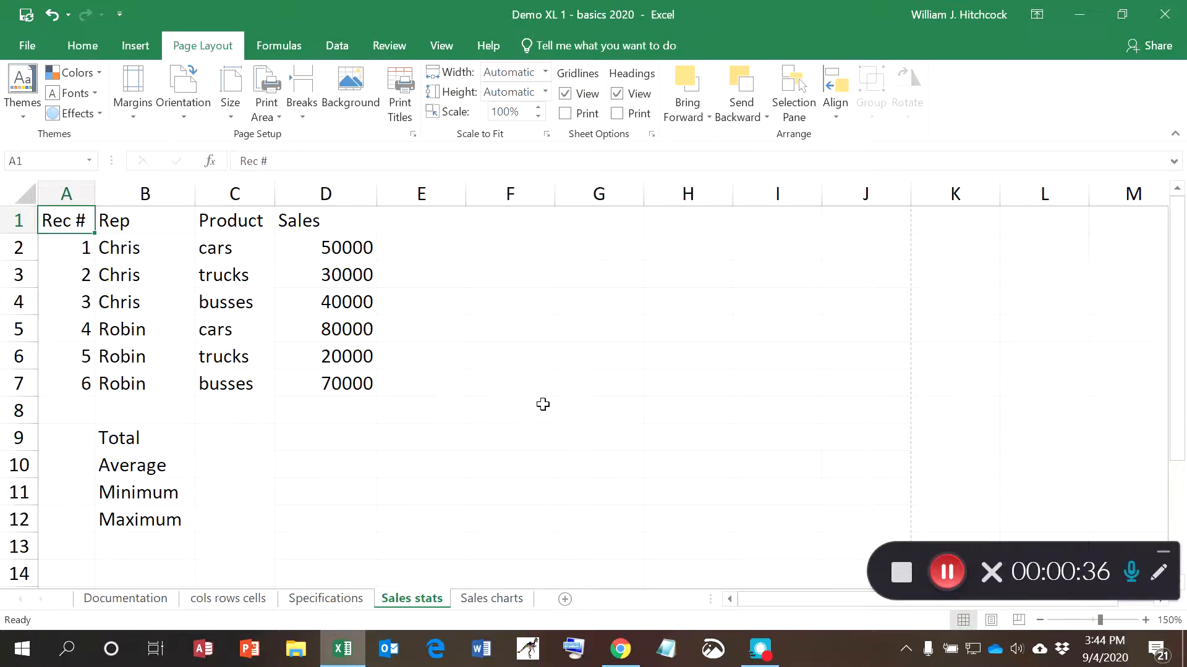
key("Right")
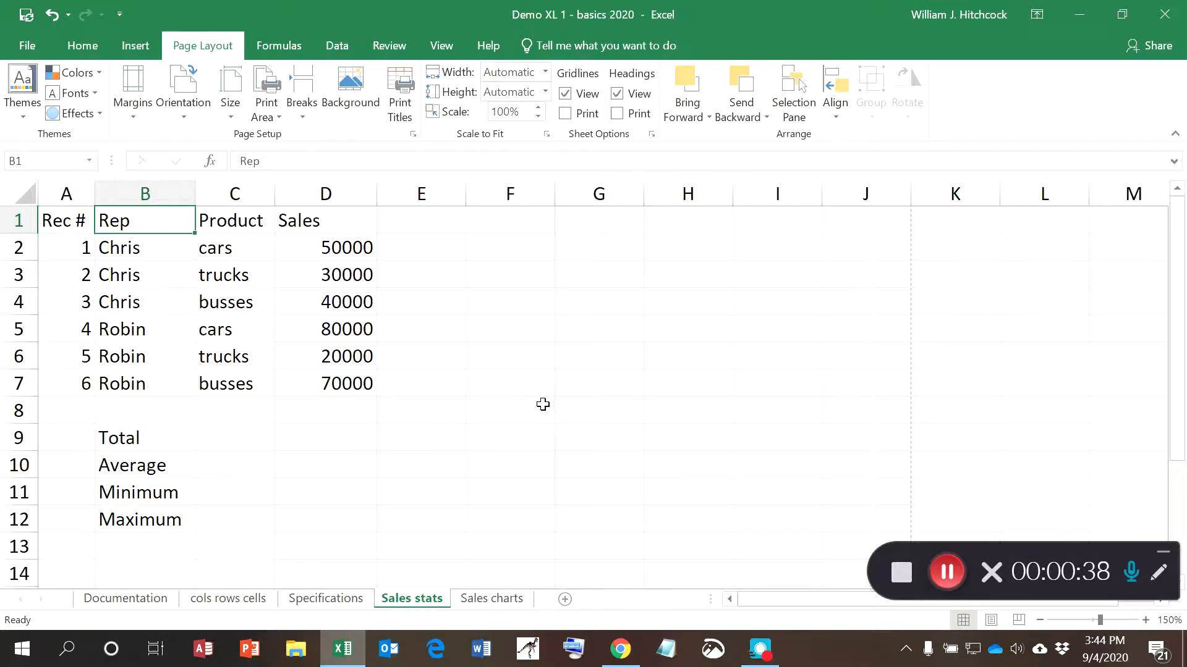
key("Right")
key("Right")
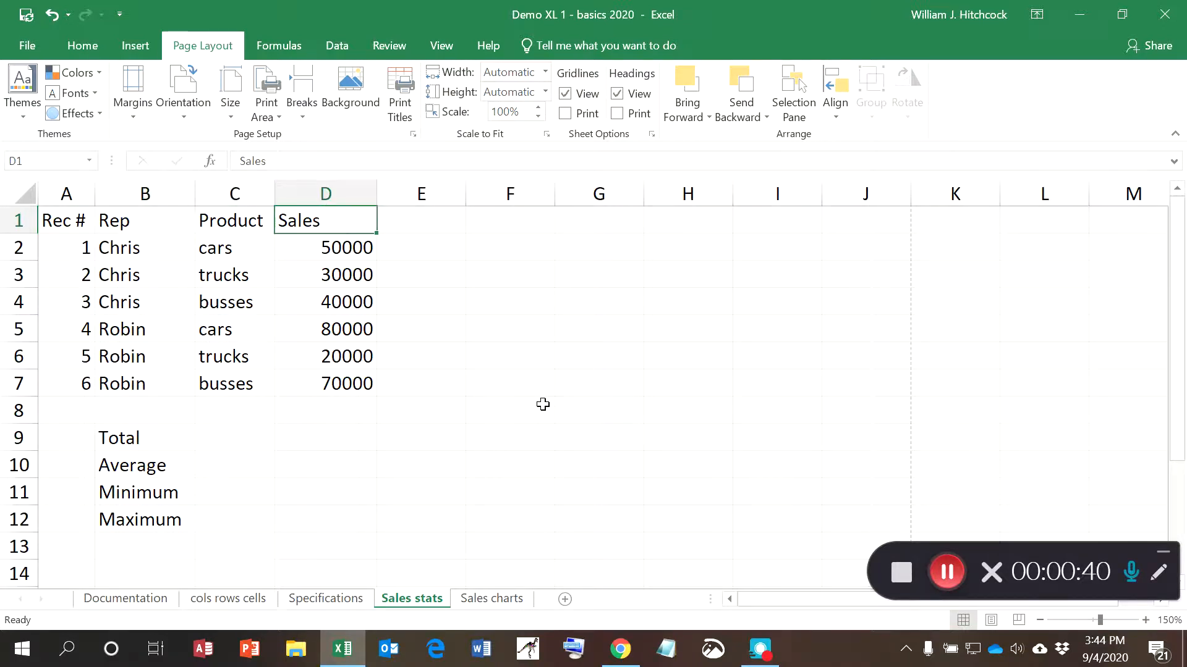
key("Left")
key("Left")
key("Left")
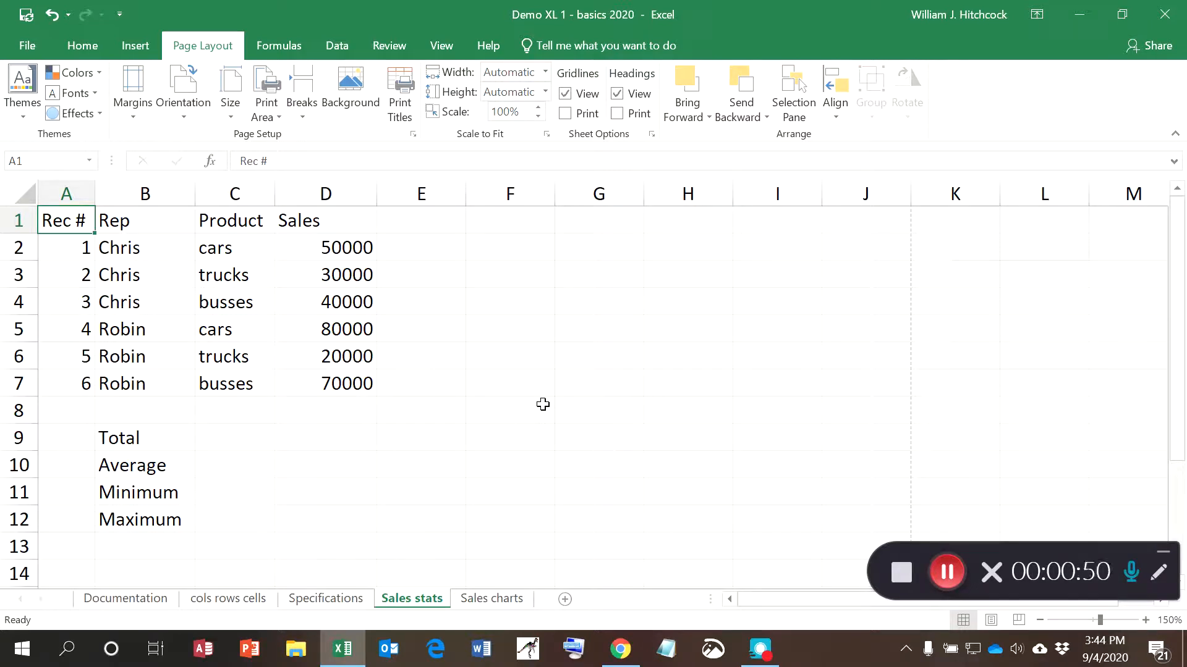
key("Right")
key("Right")
key("Right")
key("Right")
key("Left")
key("Left")
key("Left")
key("Left")
key("Right")
key("Right")
key("Right")
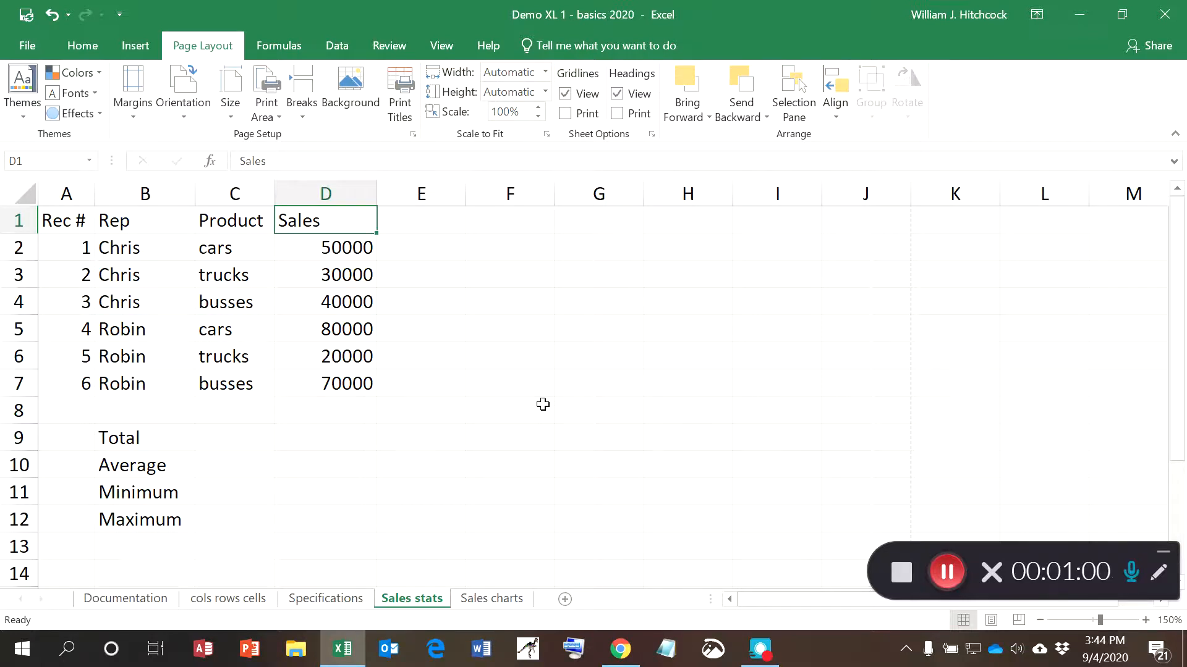
- Examine the sales records in rows 2 to 7 and the blank row 8 beneath them
key("Down")
key("Down")
key("Down")
key("Down")
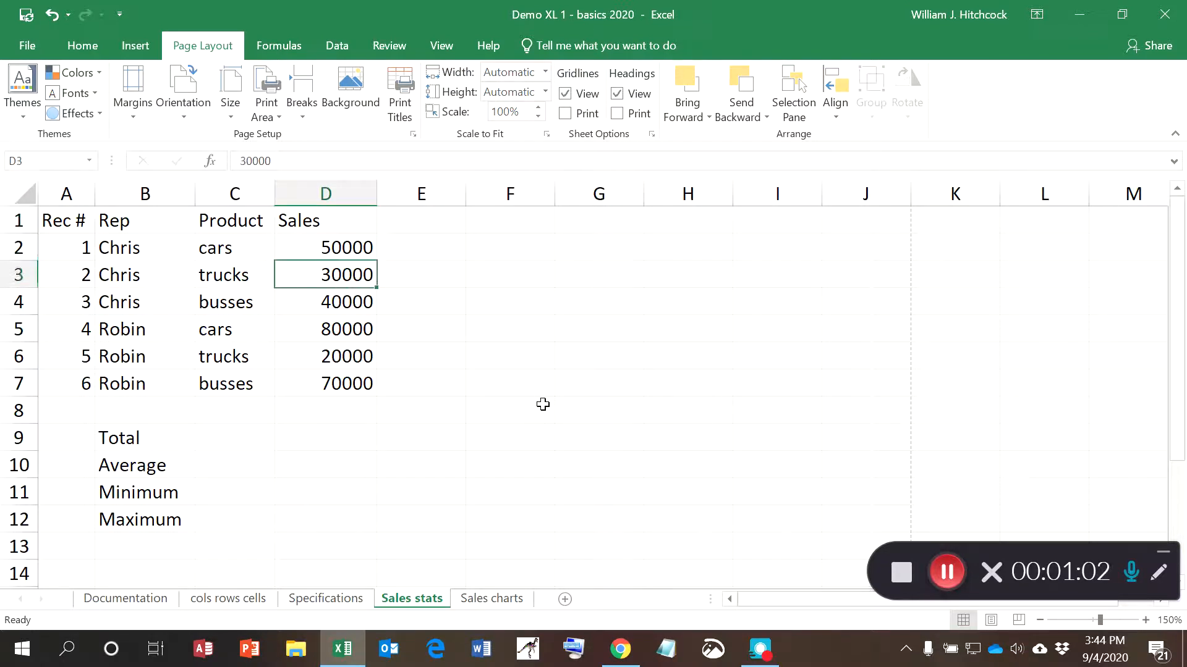
key("Left")
key("Left")
key("Left")
key("Down")
key("Down")
key("Down")
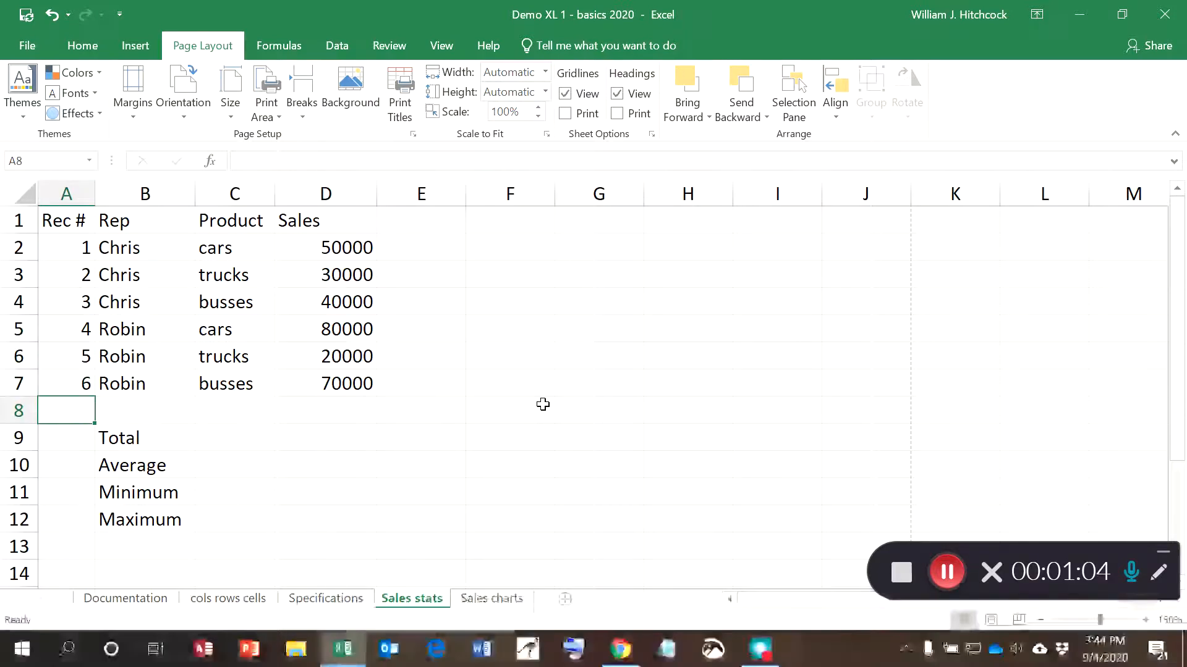
key("Right")
key("Right")
key("Right")
key("Right")
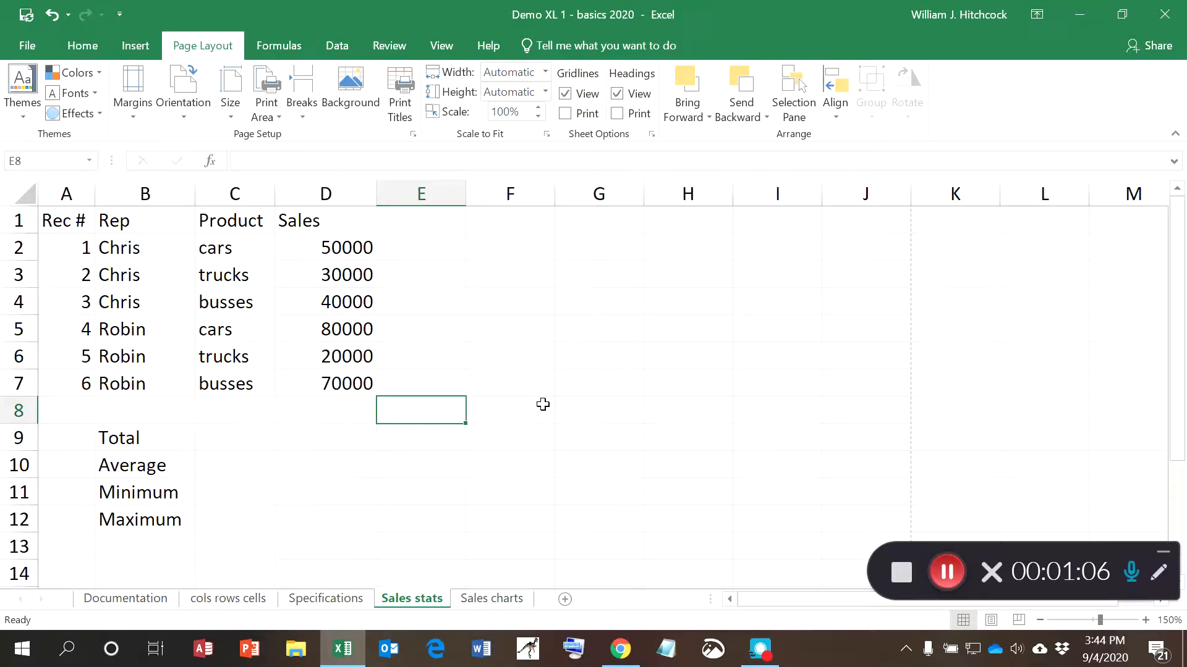
key("Left")
key("Left")
key("Left")
key("Left")
- Examine the summary labels in B9:B12 and highlight the blank separator row across A8:F8
key("Down")
key("Right")
key("Down")
key("Down")
key("Down")
key("Up")
key("Up")
key("Up")
key("Up")
key("Left")
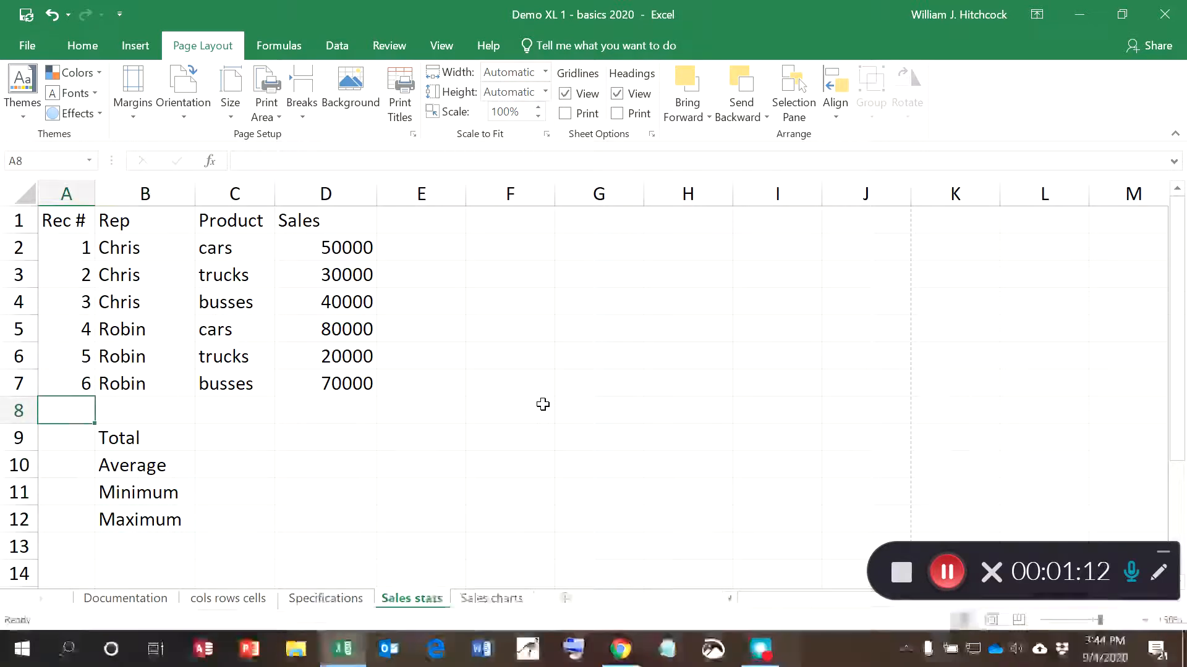
key("shift+Right")
key("shift+Right")
key("shift+Right")
key("shift+Right")
key("shift+Right")
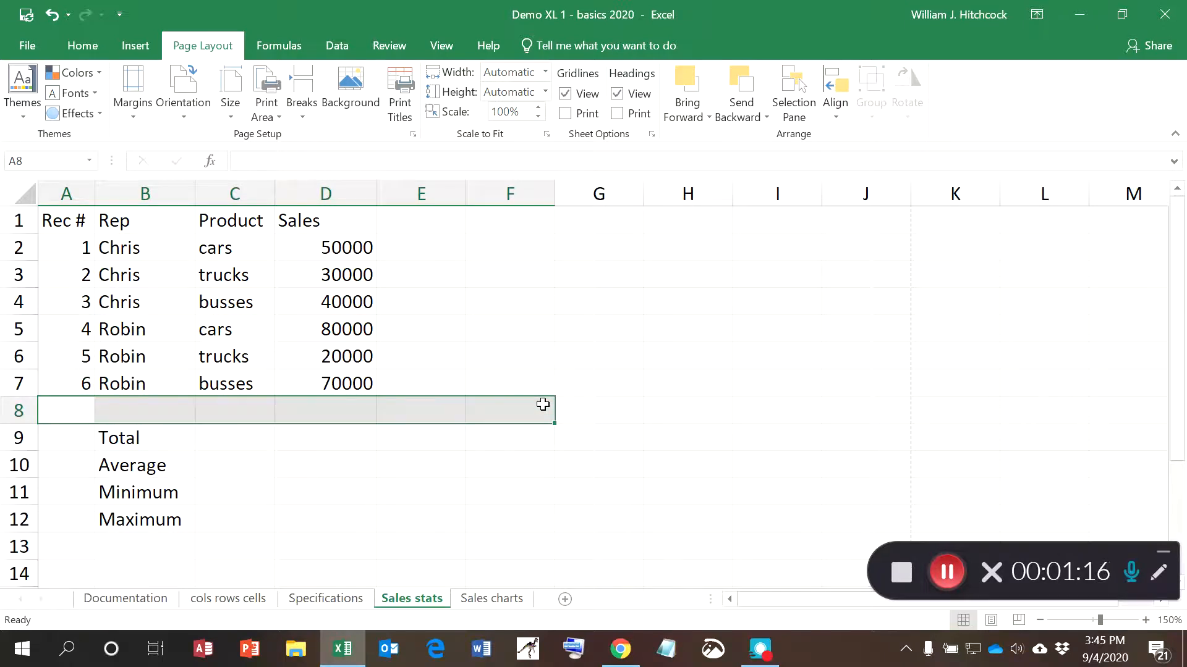
key("ctrl+Home")
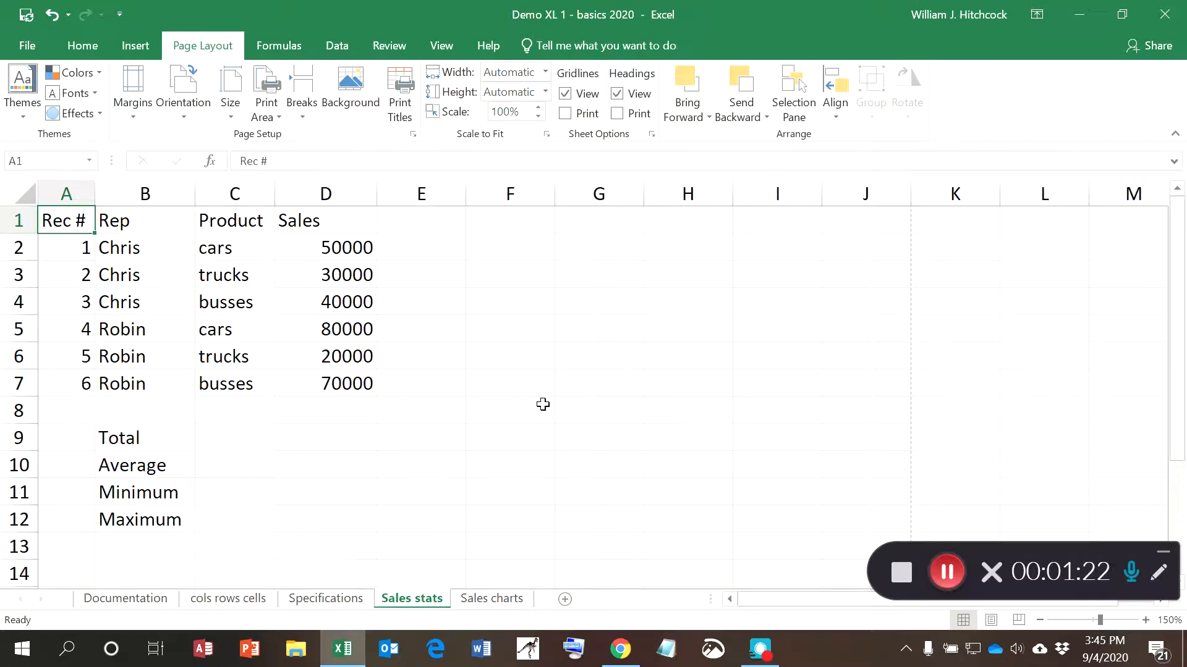
- Clear the record numbers in A2:A7 of the Rec # column
key("Down")
key("Right")
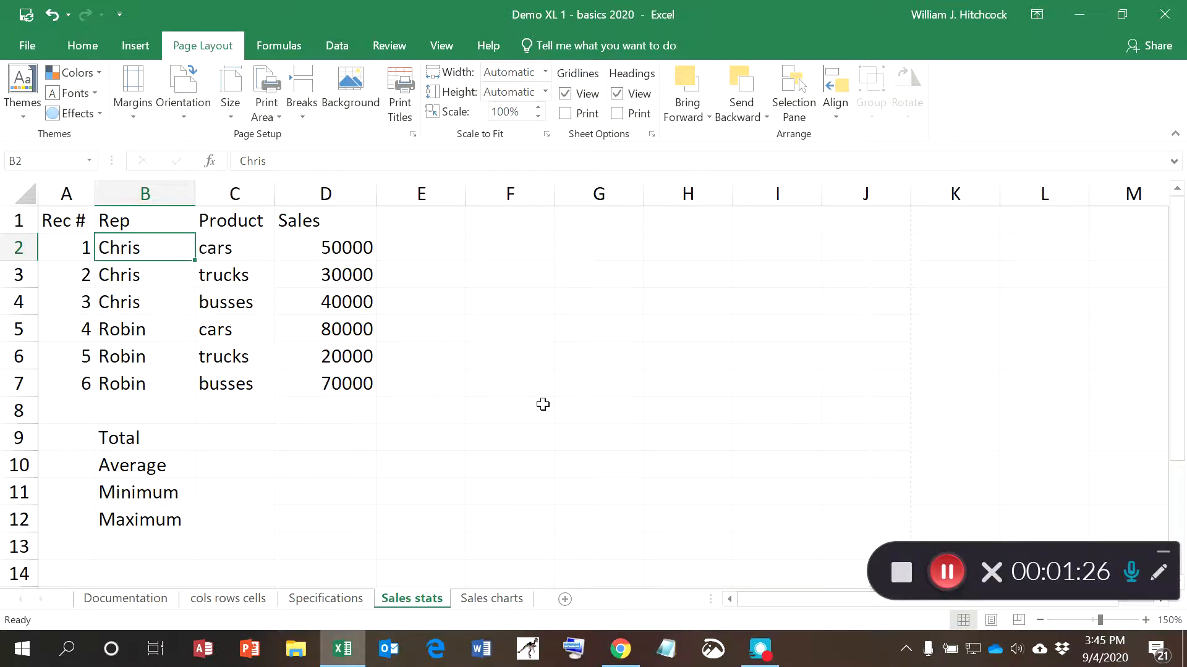
key("Left")
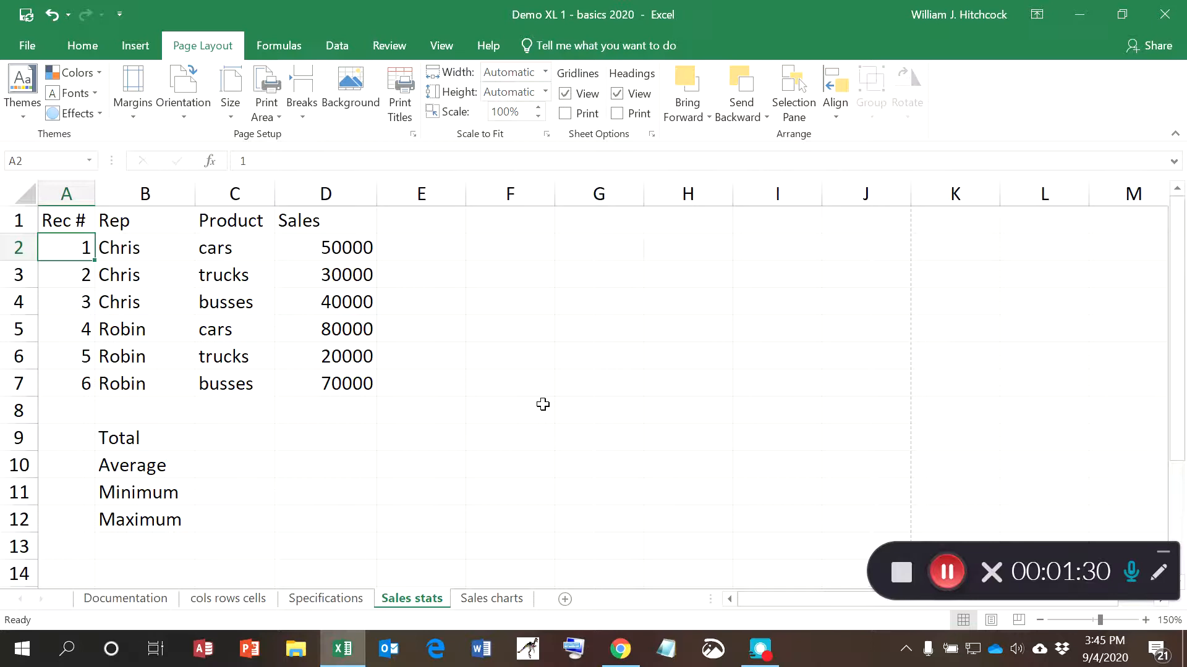
key("shift+Down")
key("shift+Down")
key("shift+Down")
key("shift+Down")
key("shift+Down")
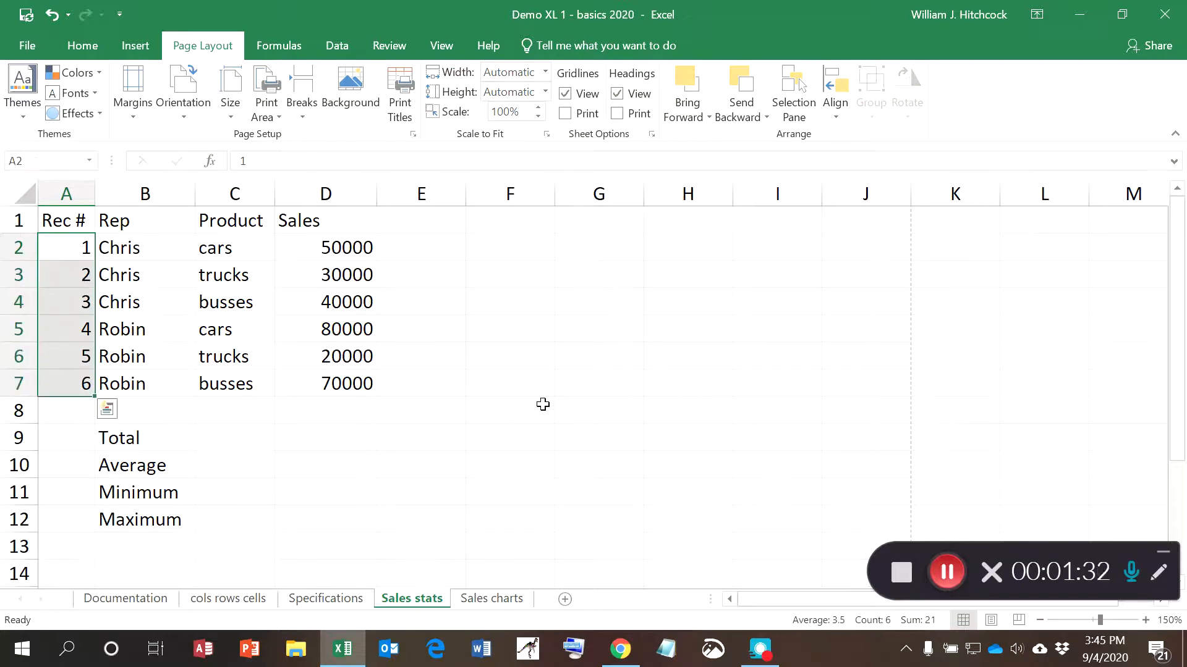
key("Delete")
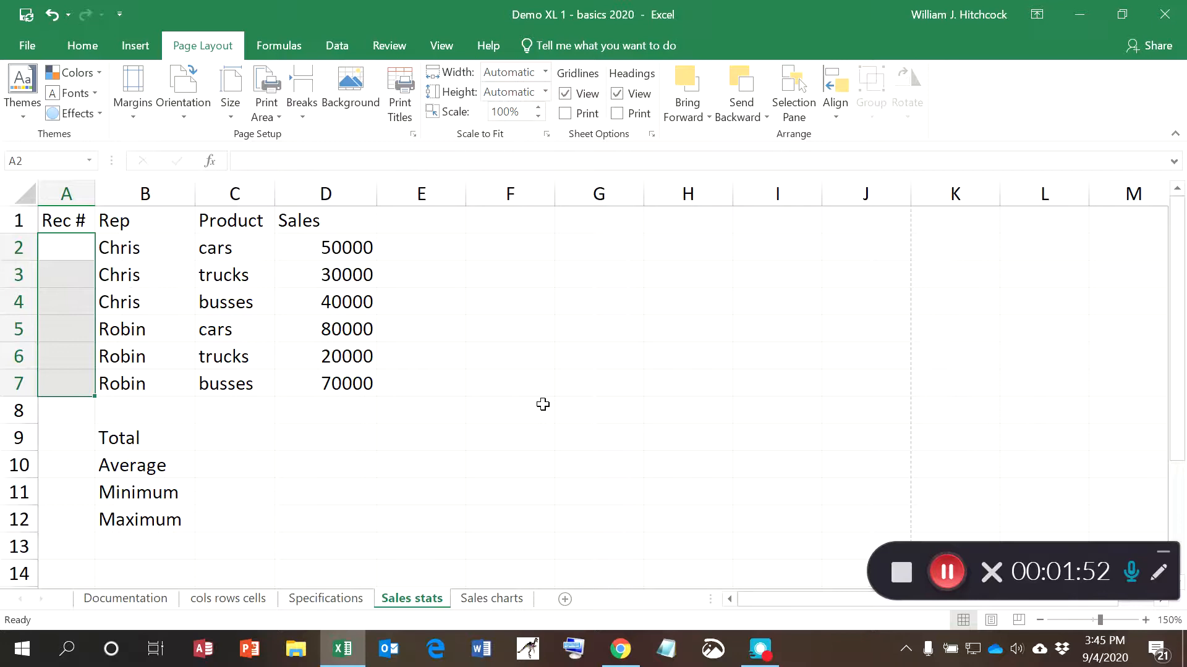
- Enter the record numbers 1, 2 and 3 in cells A2 to A4
key("Up")
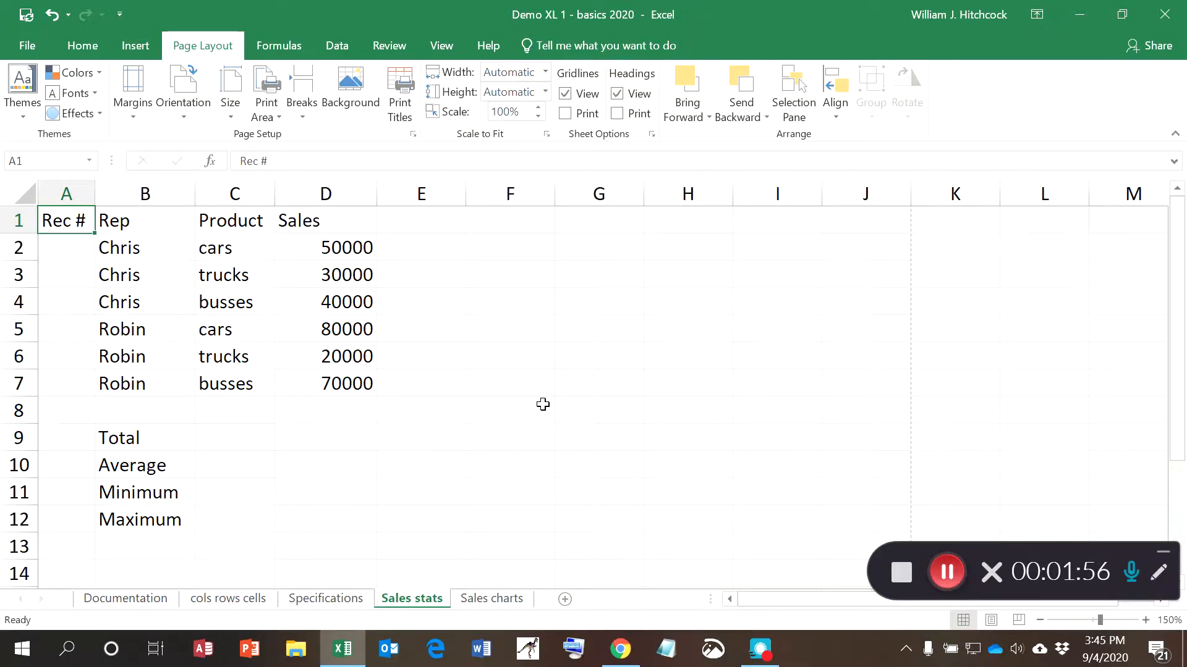
key("Down")
type("1")
key("Return")
type("2")
key("Return")
type("3")
key("Return")
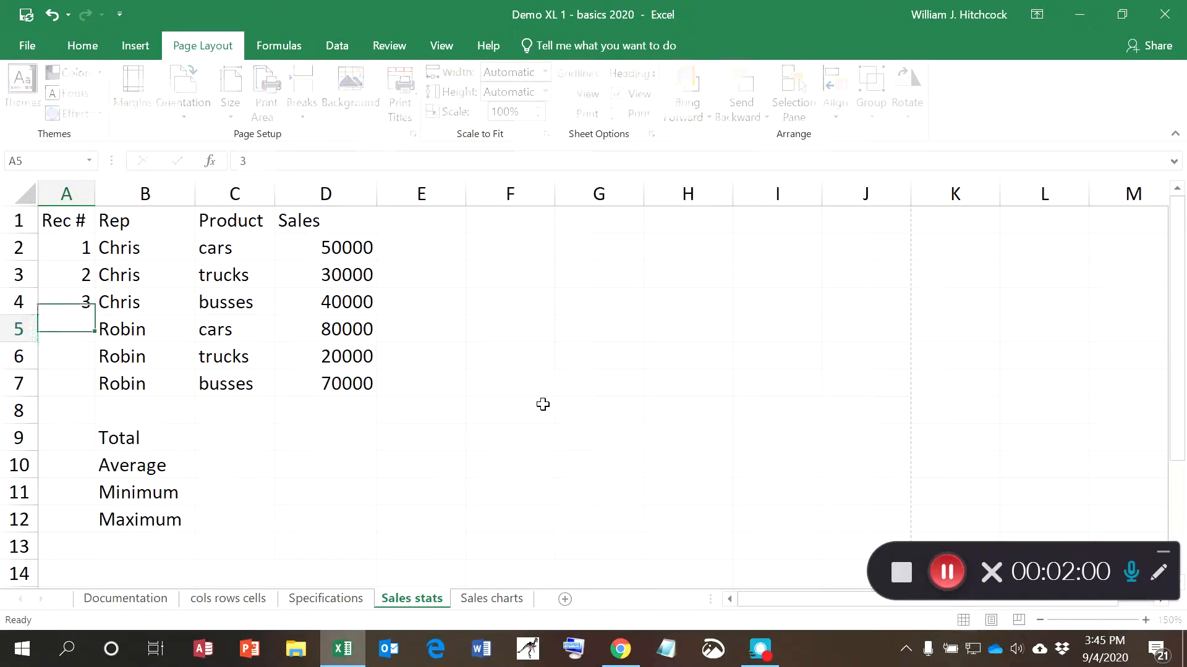
- Extend the number series in A2:A4 down through A7, the last sales record, using the fill handle
key("Up")
key("Up")
key("Up")
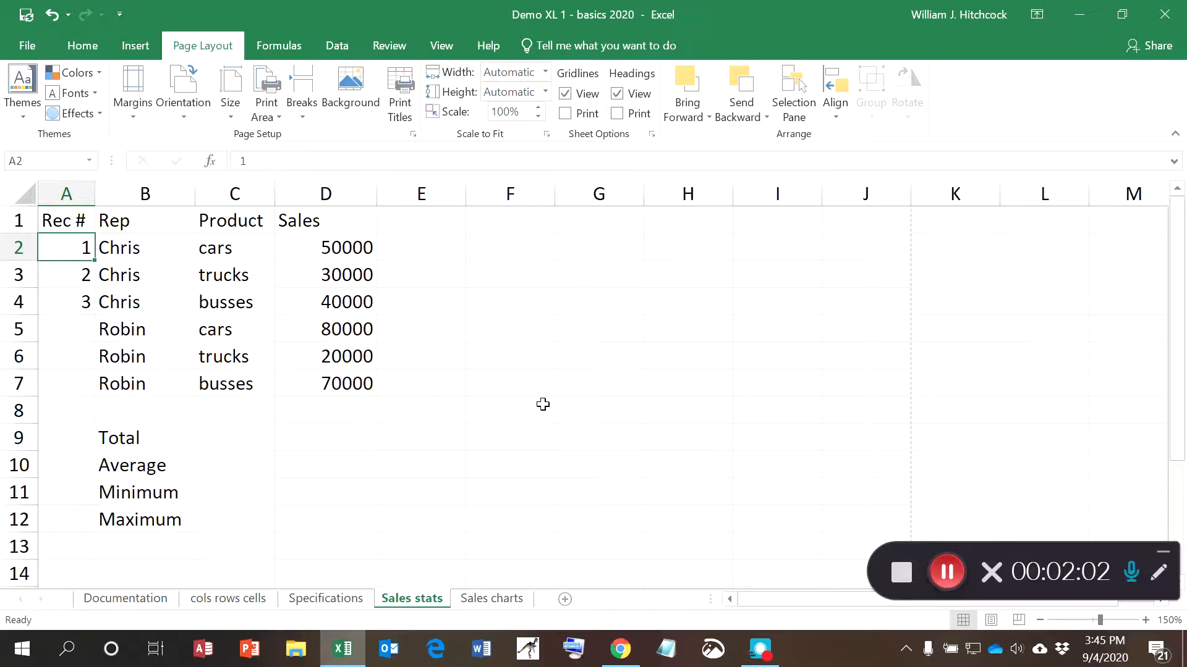
key("shift+Down")
key("shift+Down")
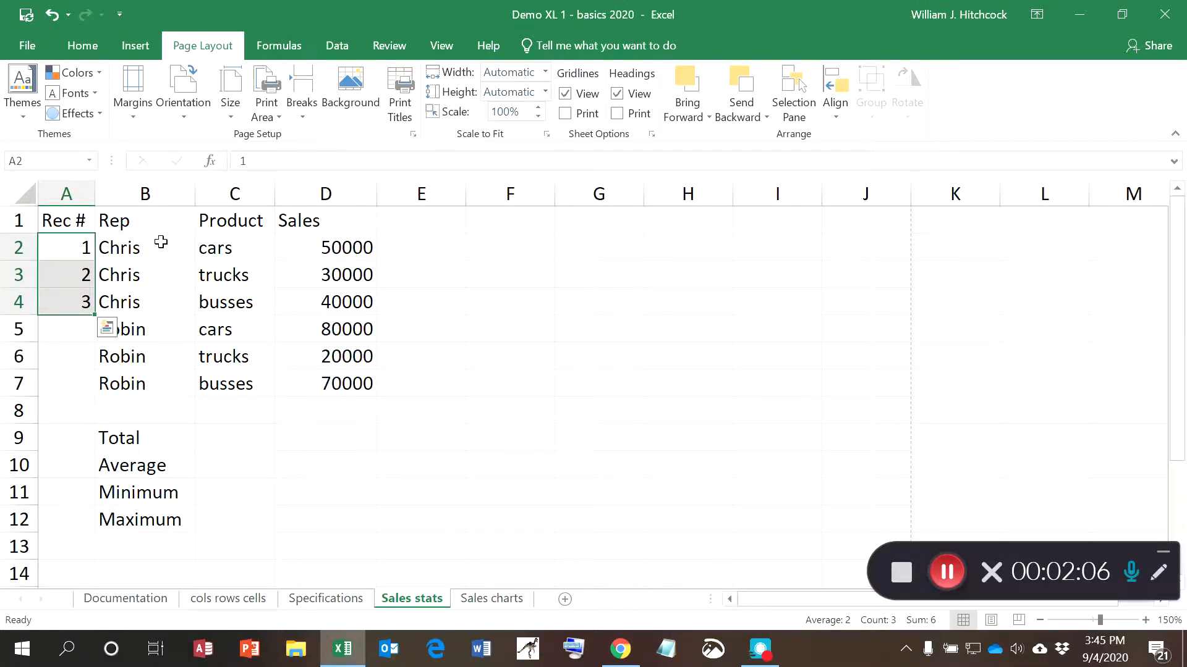
double_click(94, 316)
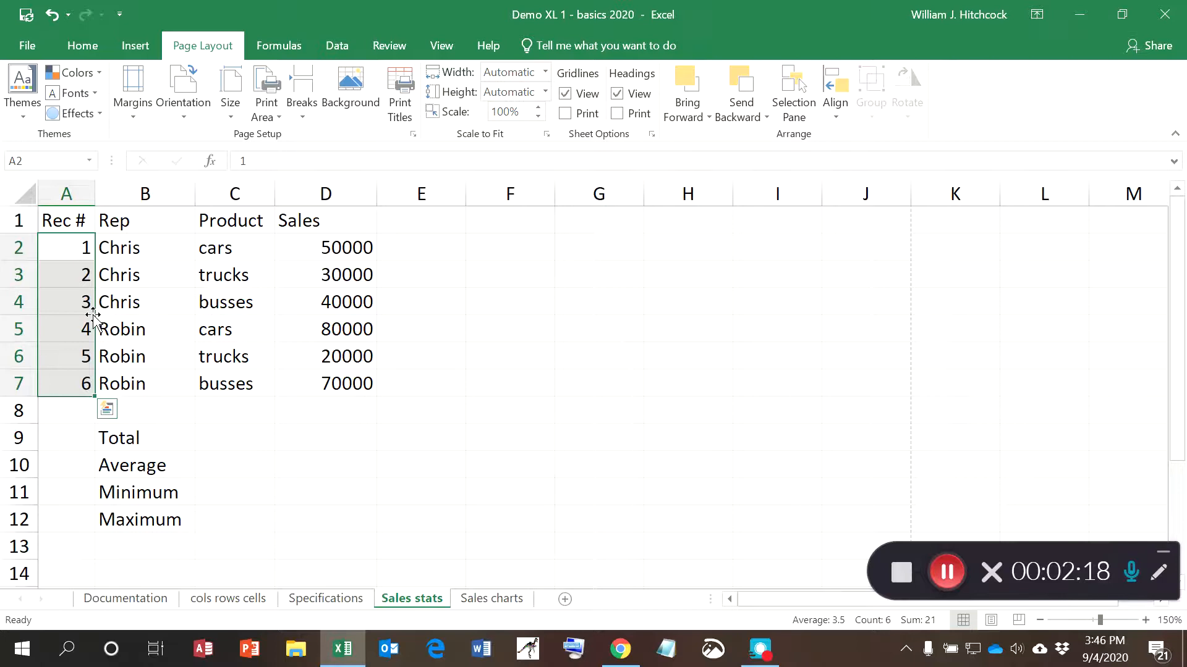
key("Down")
key("Down")
key("Down")
key("Down")
key("Down")
key("Down")
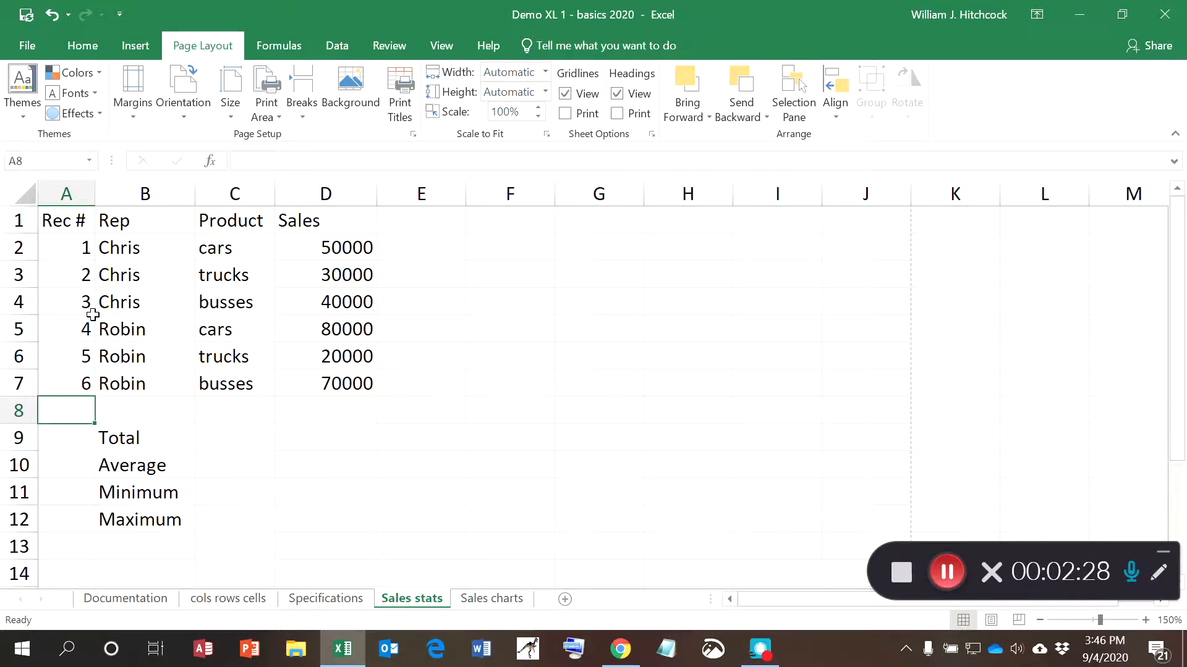
- Format the sales cells D2:D12, including the empty summary cells, as dollar Accounting amounts with no decimal places
key("Up")
key("Up")
key("Up")
key("Up")
key("Up")
key("Up")
key("Right")
key("Right")
key("Right")
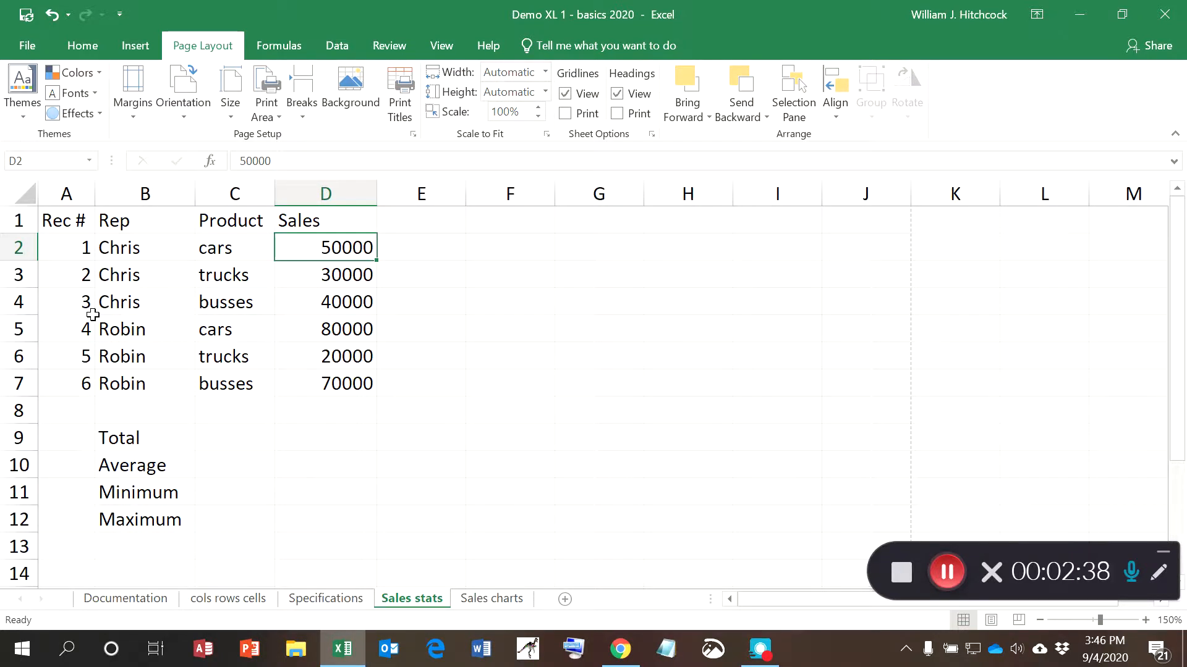
key("shift+Down")
key("shift+Down")
key("shift+Down")
key("shift+Down")
key("shift+Down")
key("shift+Down")
key("shift+Down")
key("shift+Down")
key("shift+Down")
key("shift+Down")
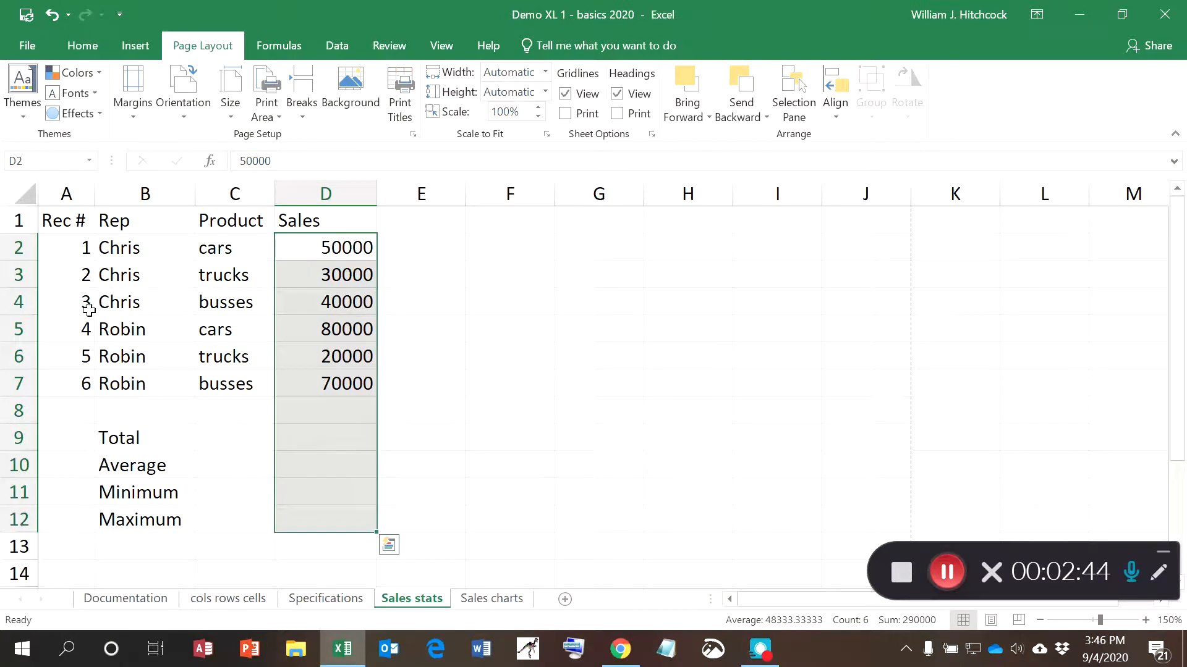
left_click(90, 37)
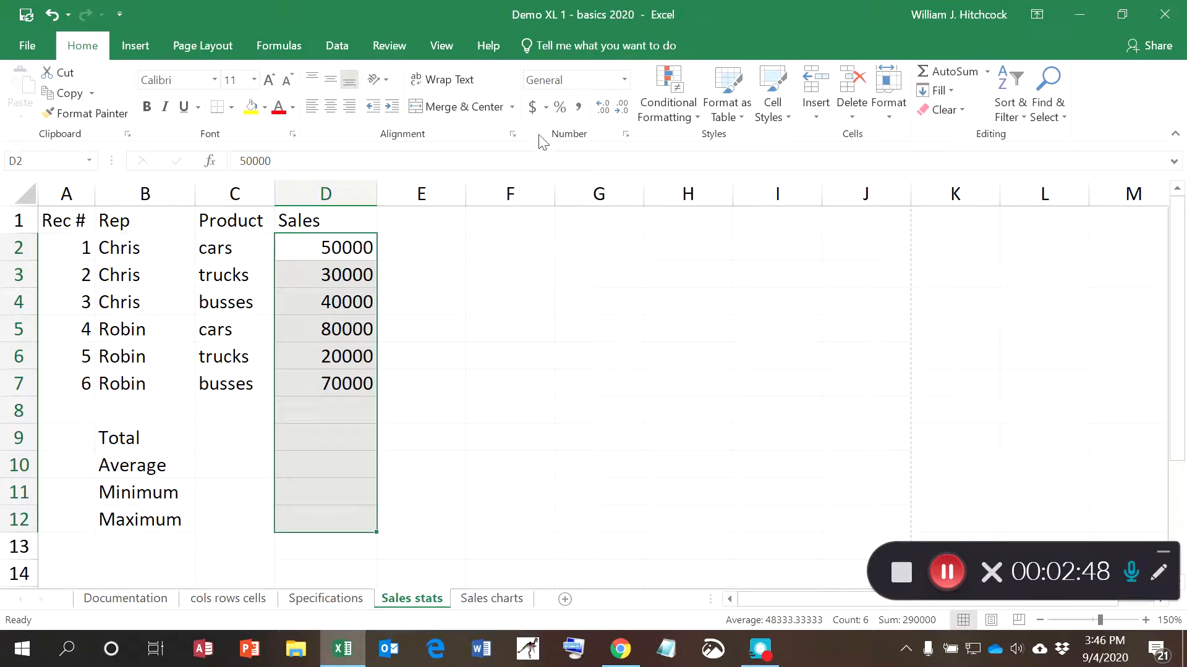
left_click(533, 110)
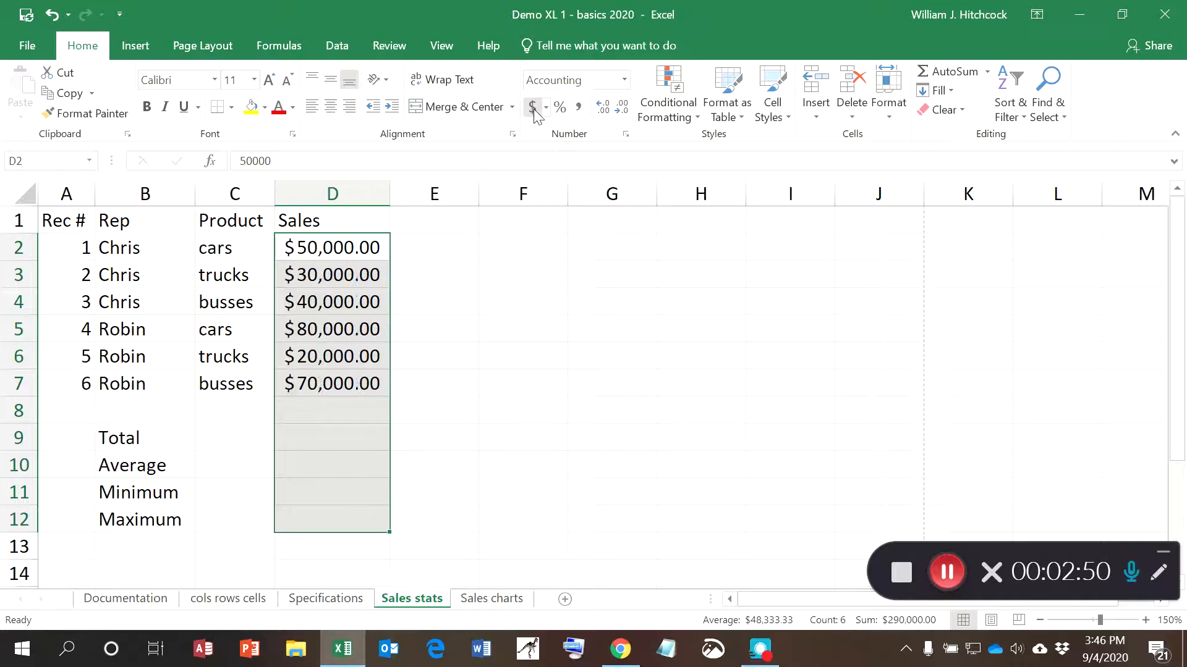
left_click(623, 111)
left_click(623, 111)
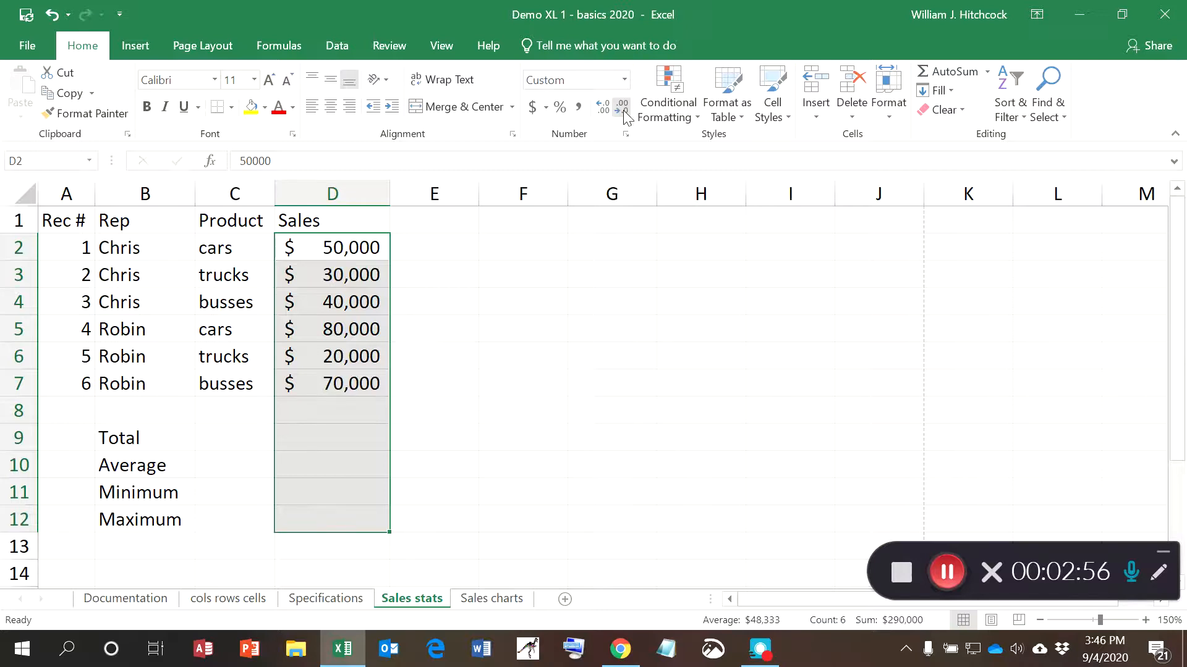
- Examine the formatted amounts in the Sales column cell by cell, comparing displayed and stored values
key("Down")
key("Up")
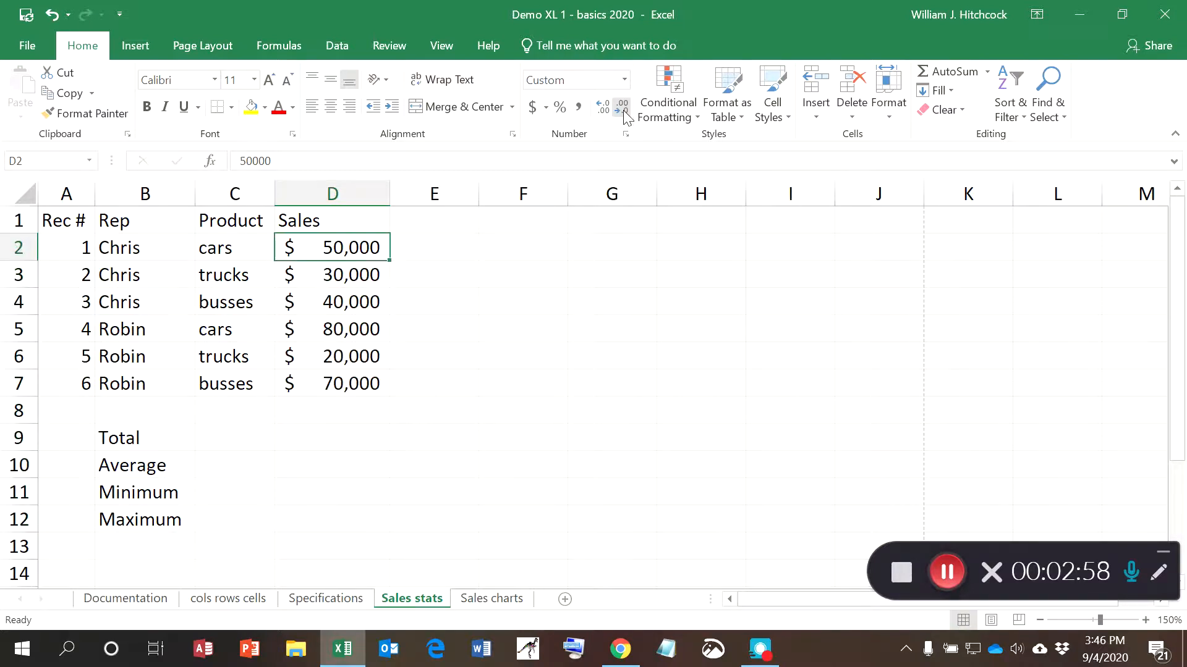
key("Down")
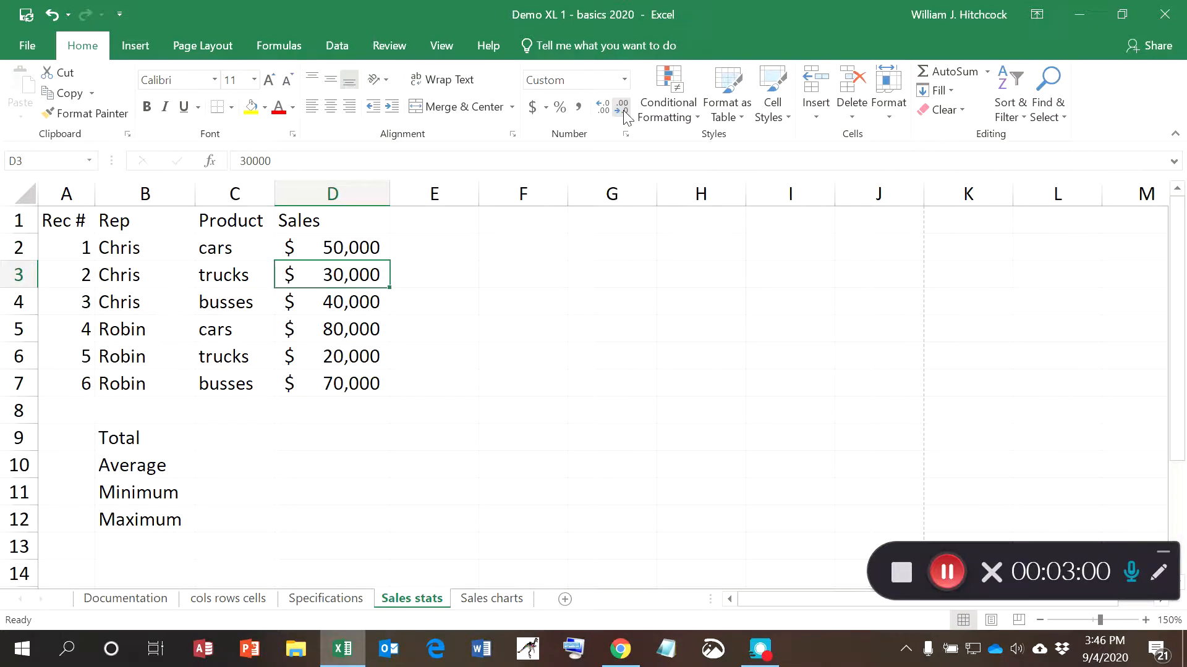
key("Down")
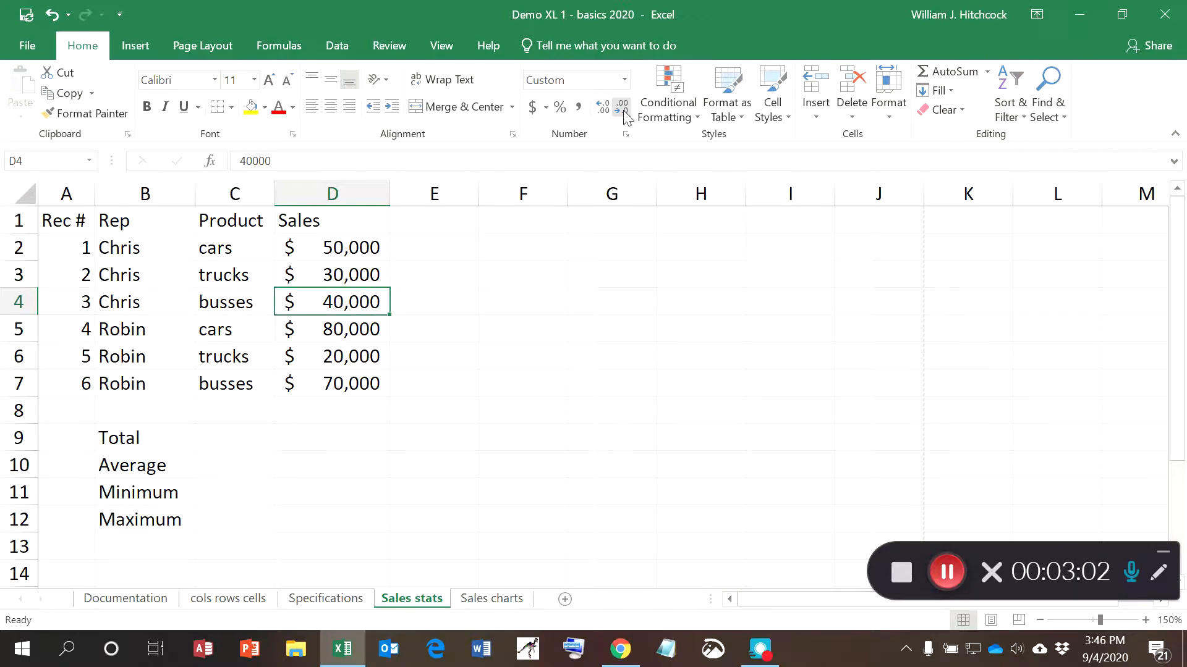
key("Down")
key("Down")
key("Down")
key("Down")
key("Down")
key("Up")
key("Up")
key("Up")
key("Up")
key("Up")
key("Up")
key("Up")
key("Up")
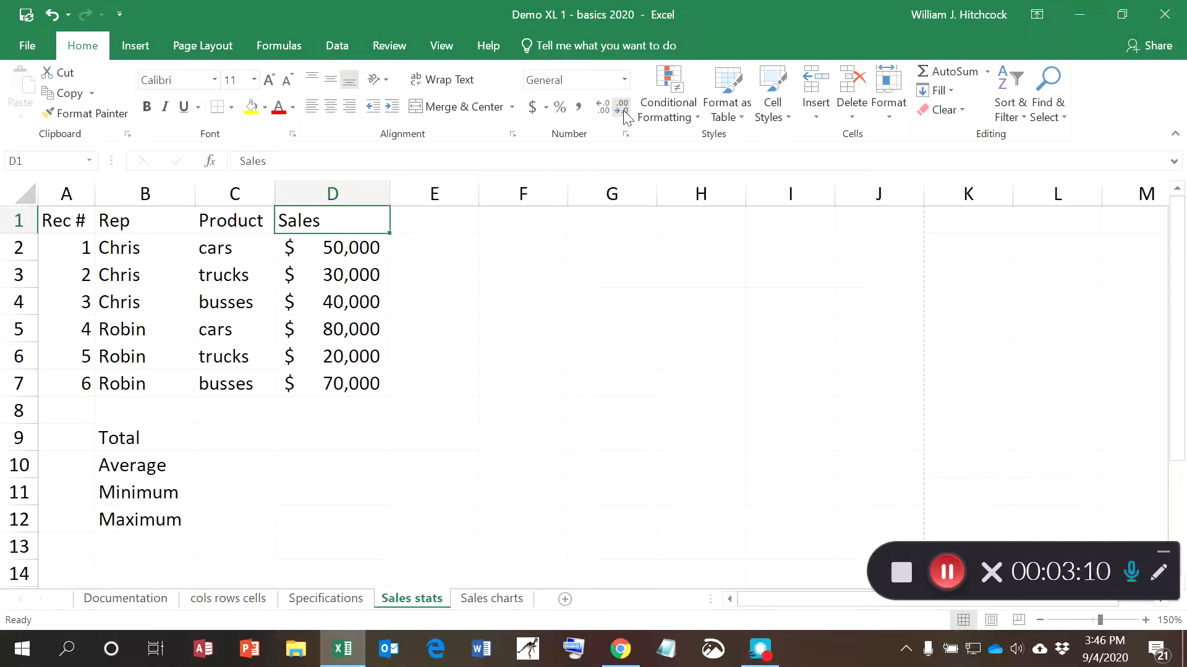
- Select the sales amounts in D2:D7 and check their average, count and sum in the status bar
key("Down")
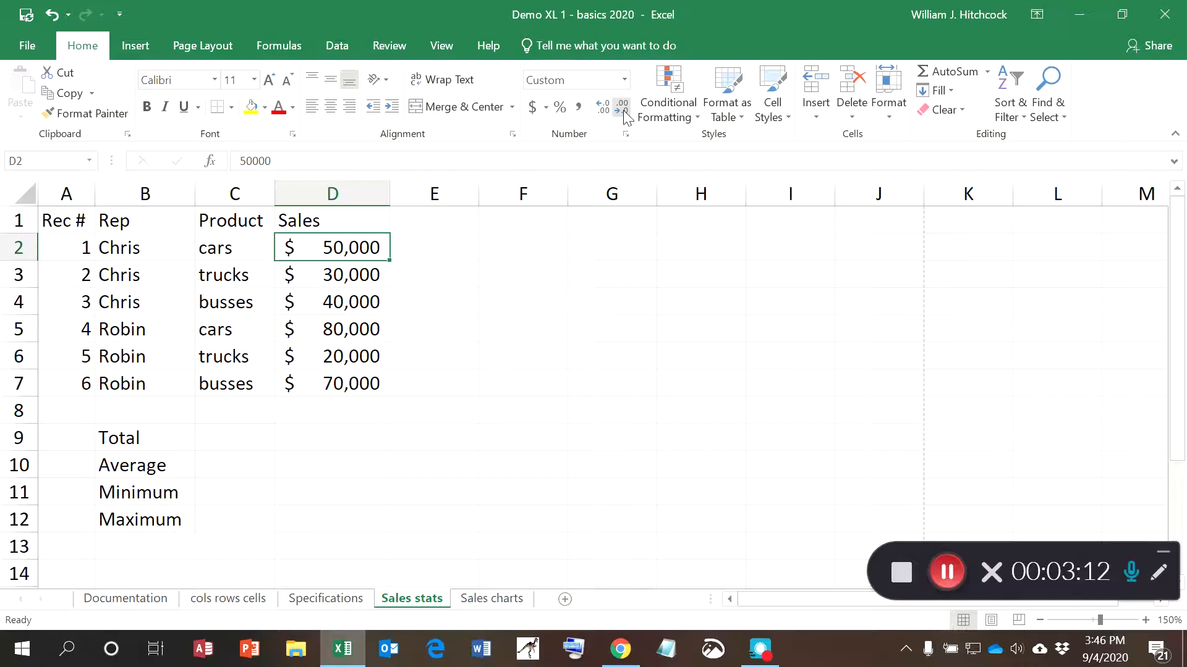
key("shift+Down")
key("shift+Down")
key("shift+Down")
key("shift+Down")
key("shift+Down")
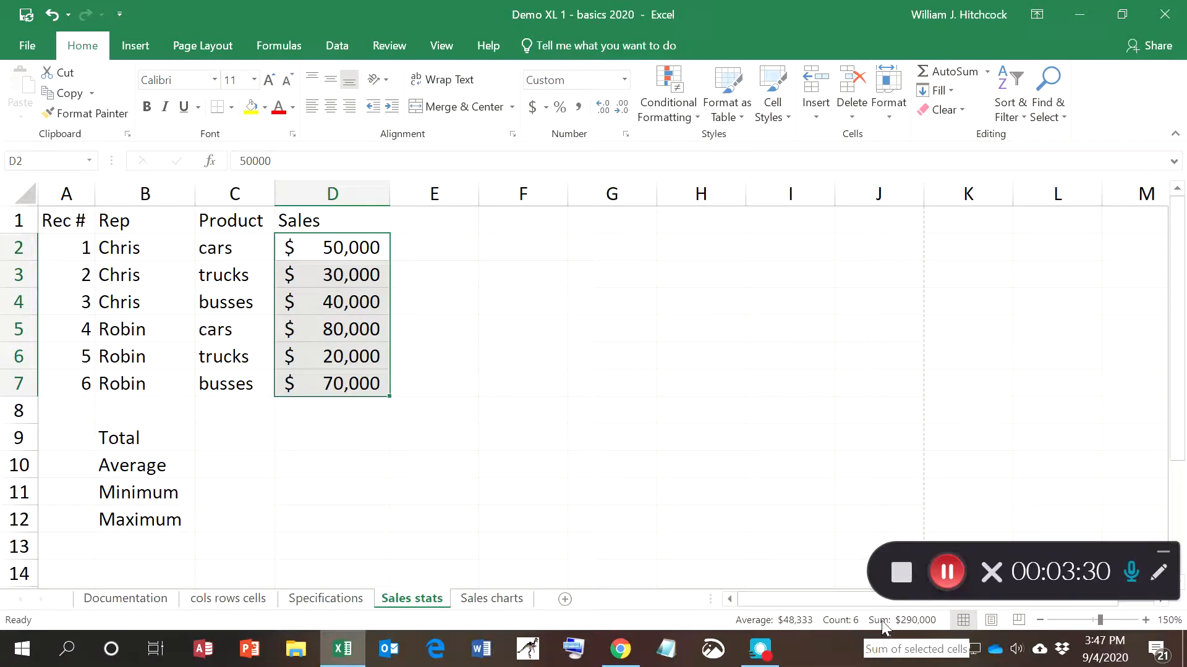
- Customize the status bar to also show the Minimum and Maximum of the selected cells
right_click(626, 624)
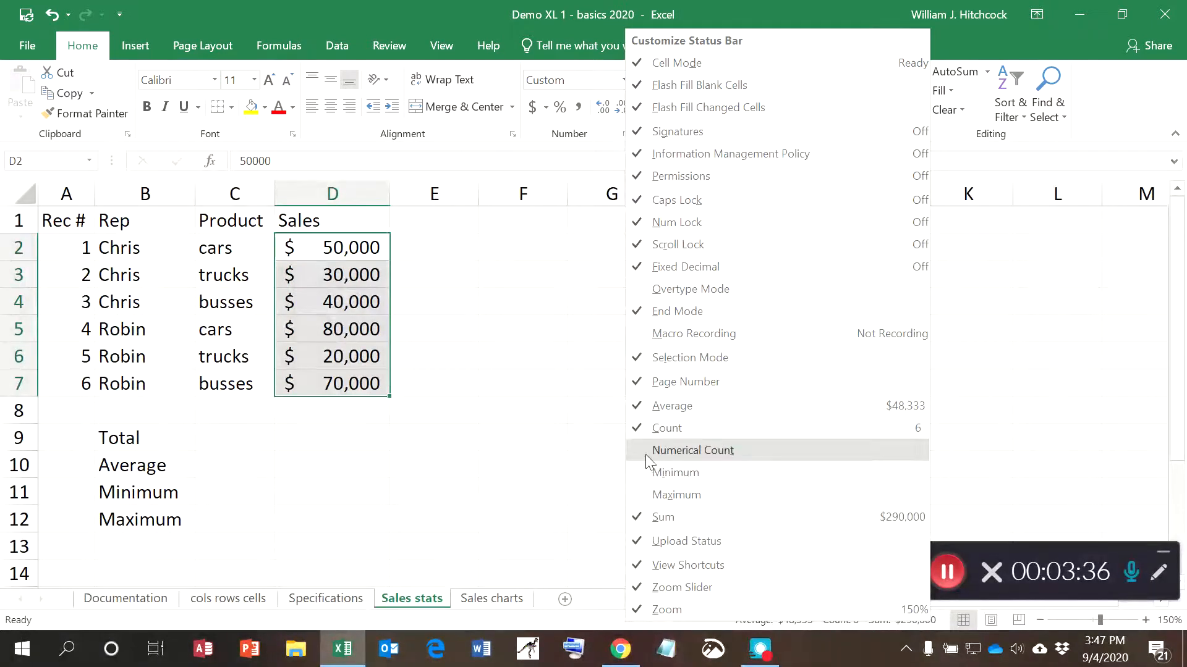
left_click(645, 474)
left_click(644, 495)
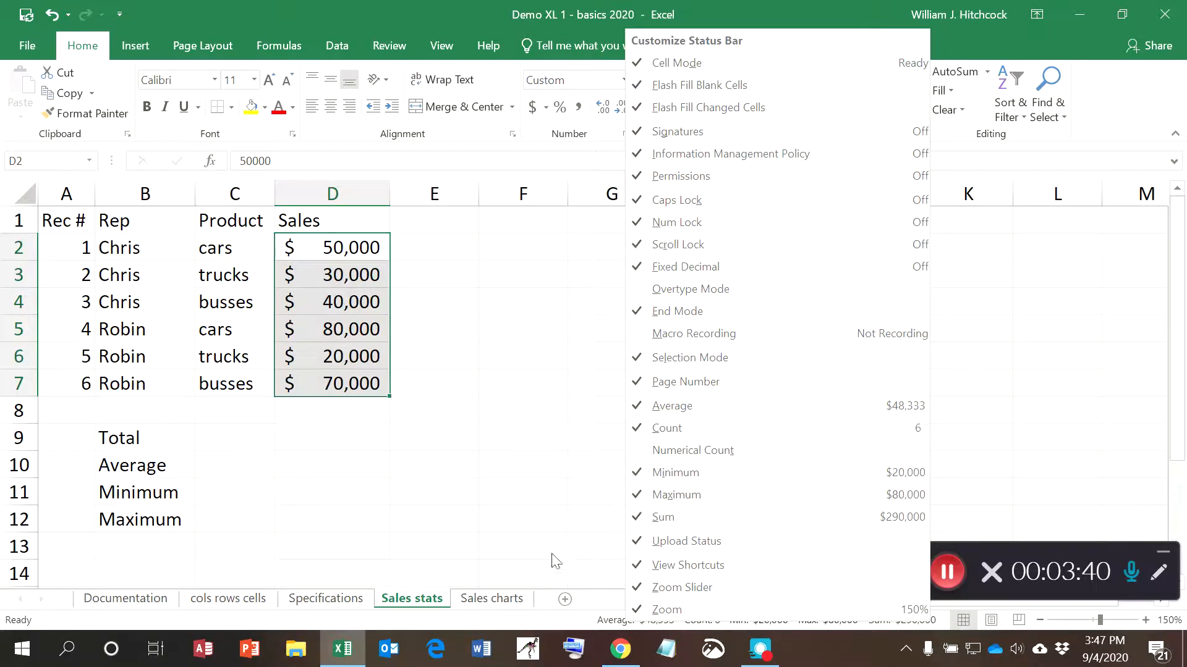
- Compare the status bar statistics for the second rep's sales in D5:D7 and the first rep's sales in D2:D4
left_click(491, 627)
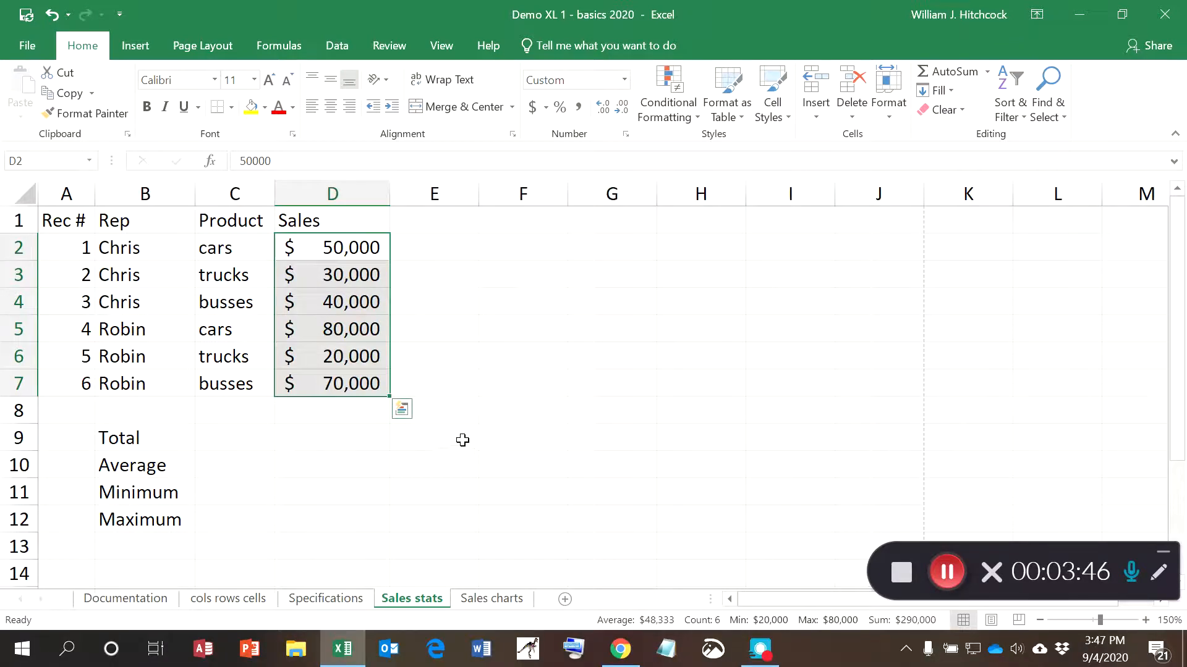
left_click_drag(311, 327, 310, 373)
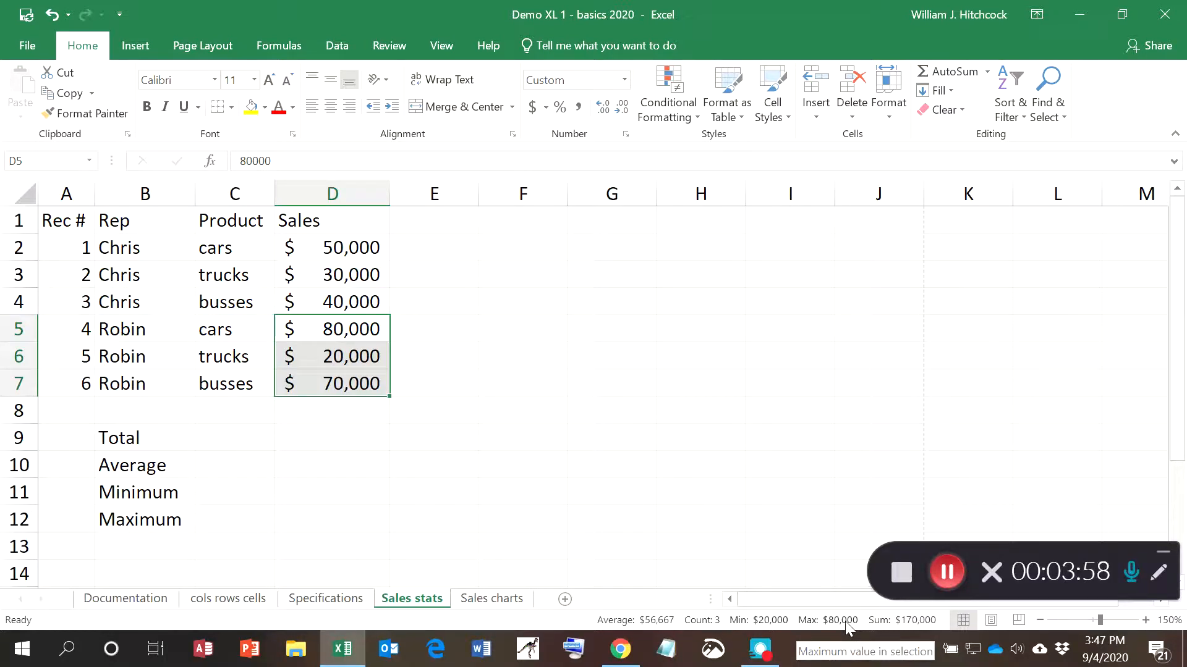
left_click_drag(307, 245, 329, 297)
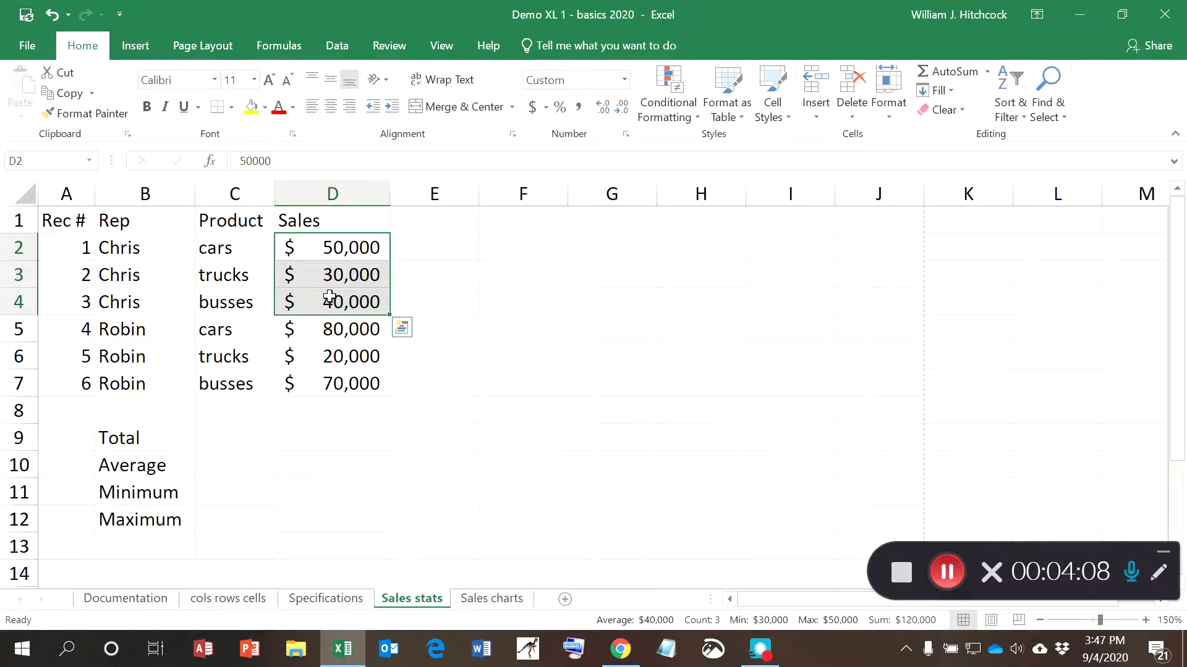
- Enter a SUM formula for D1:D8 in the Total cell D9
left_click(299, 443)
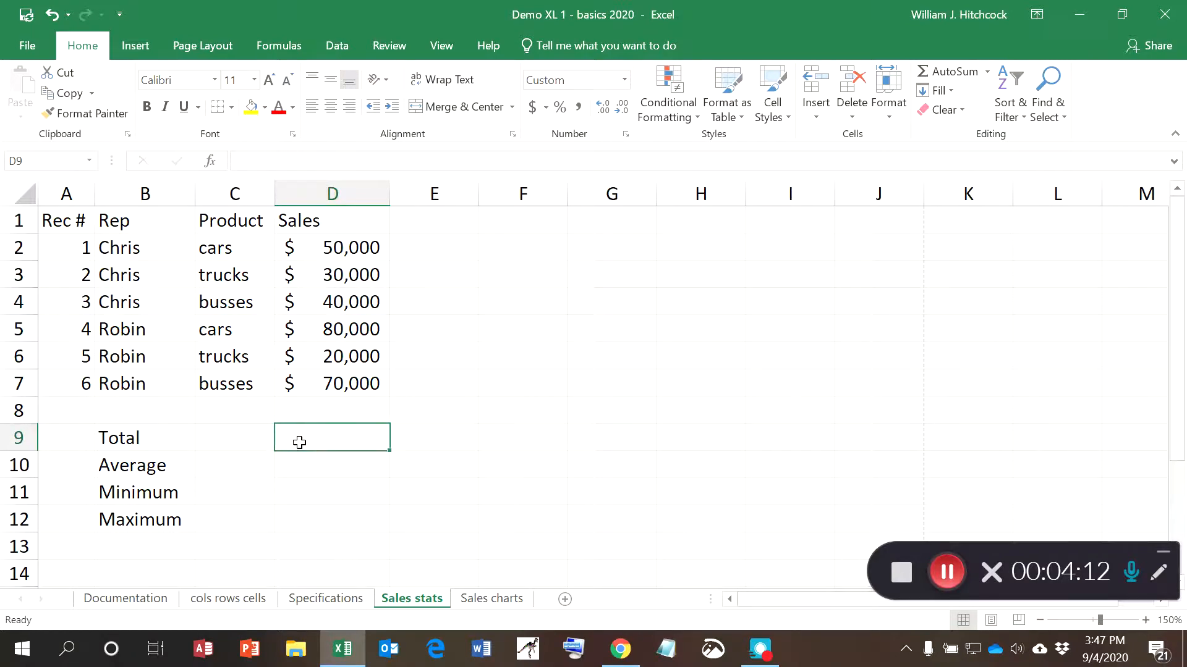
type("=sum(")
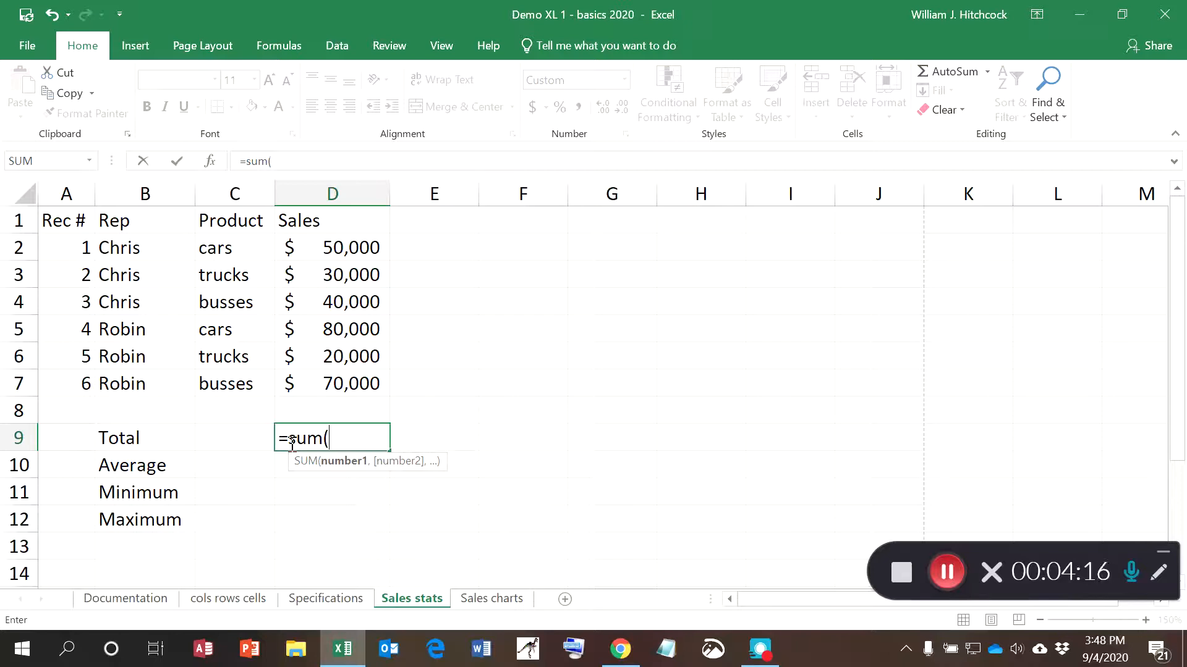
key("Up")
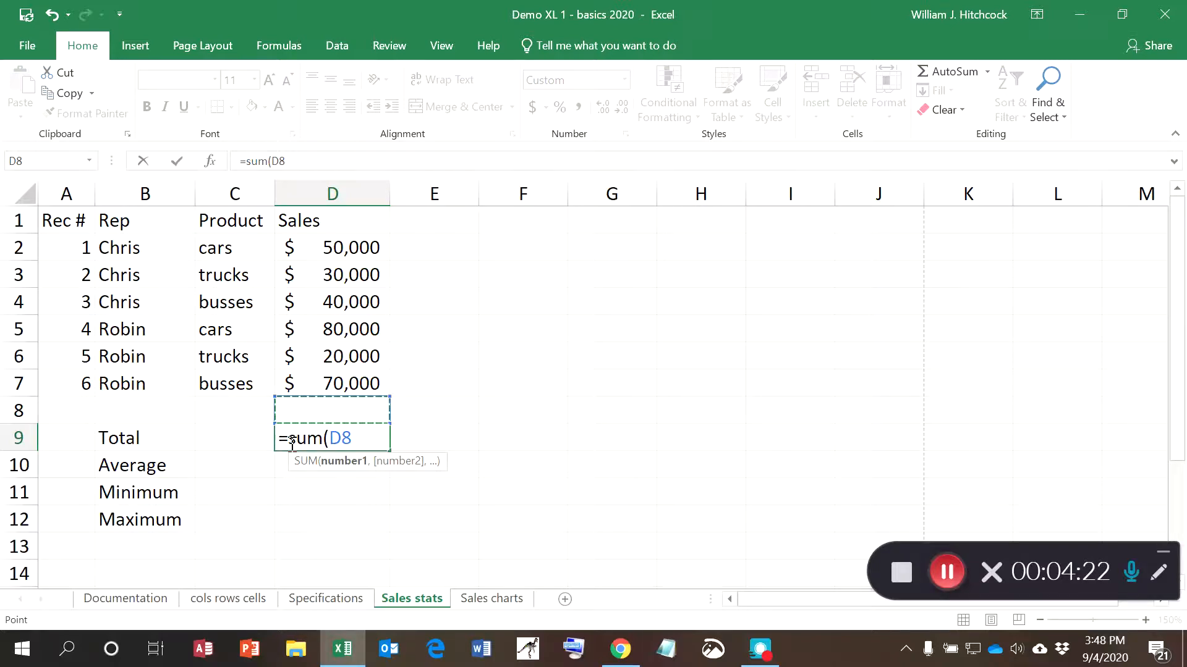
key("shift+Up")
key("shift+Up")
key("shift+Up")
key("shift+Up")
key("shift+Up")
key("shift+Up")
key("shift+Up")
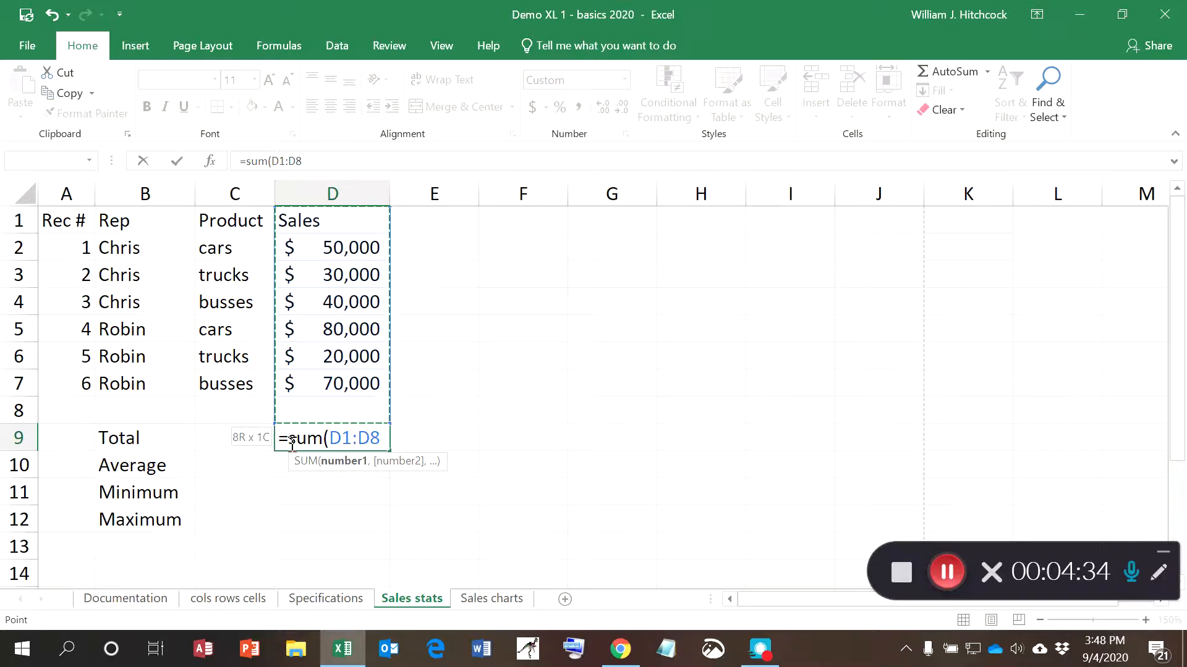
key("Return")
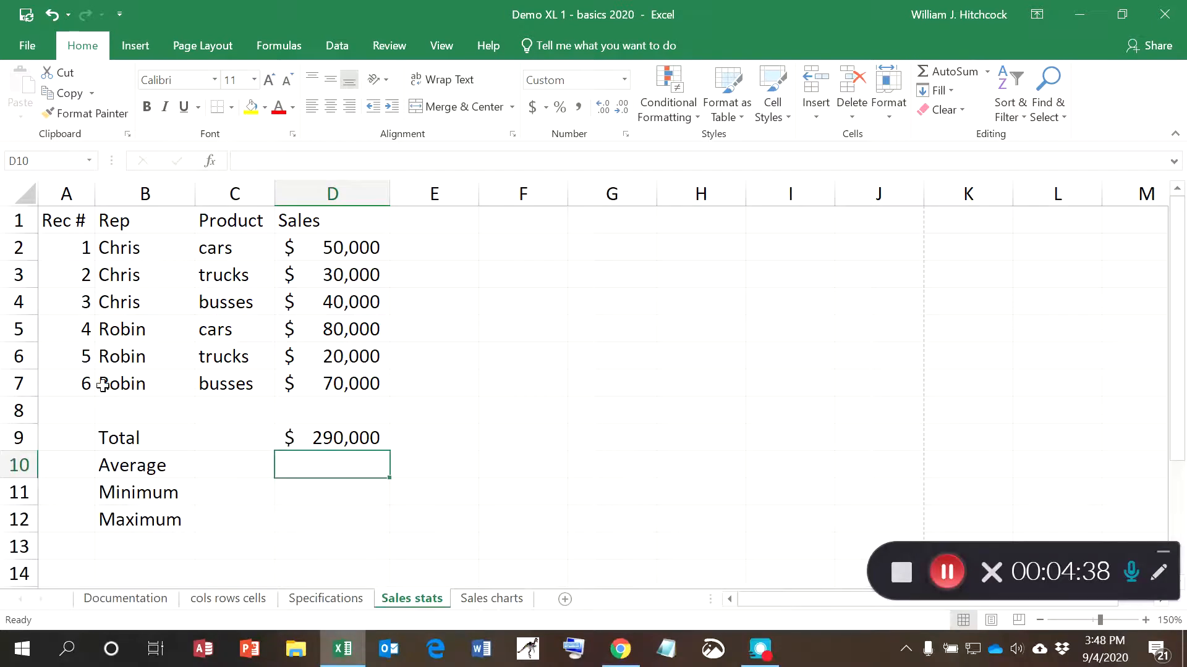
- Insert a blank row at row 8 and enter record number 7 and the rep's first name
right_click(13, 405)
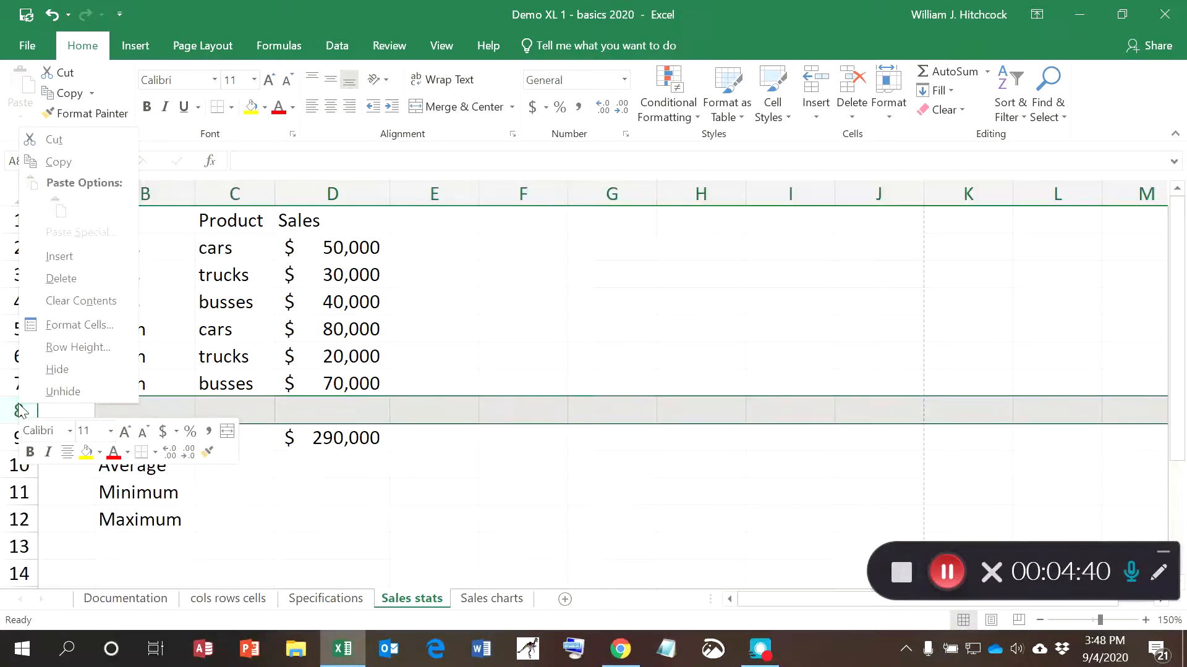
left_click(59, 258)
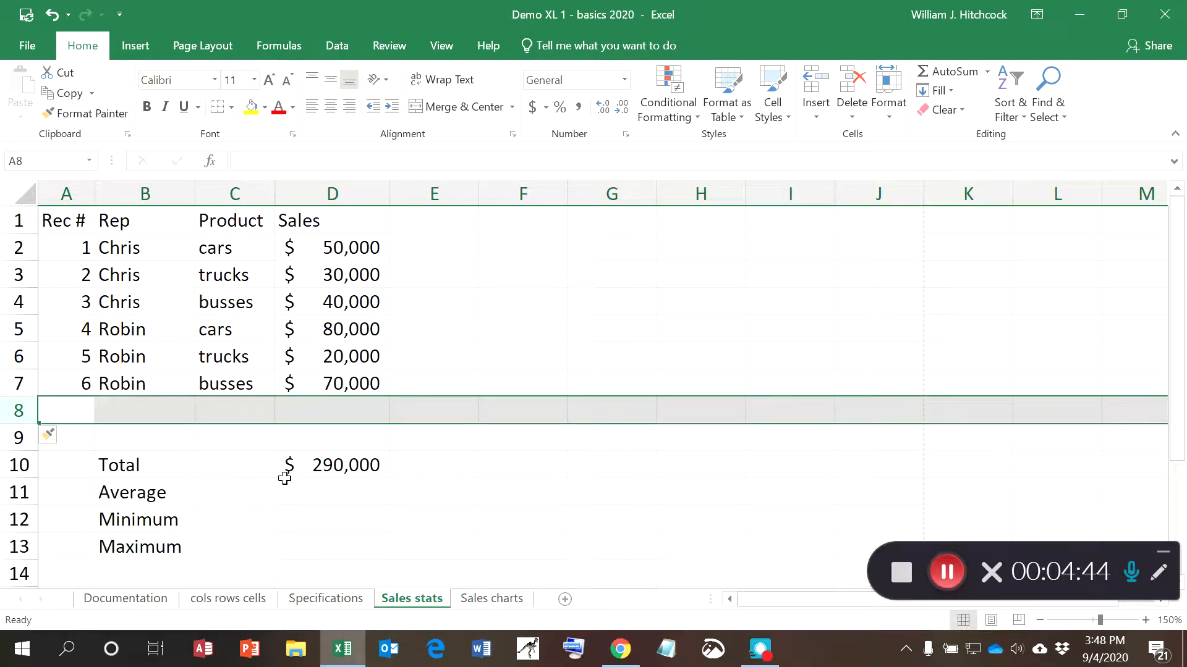
left_click(82, 410)
type("7")
key("Tab")
type("B")
key("BackSpace")
type("Bill")
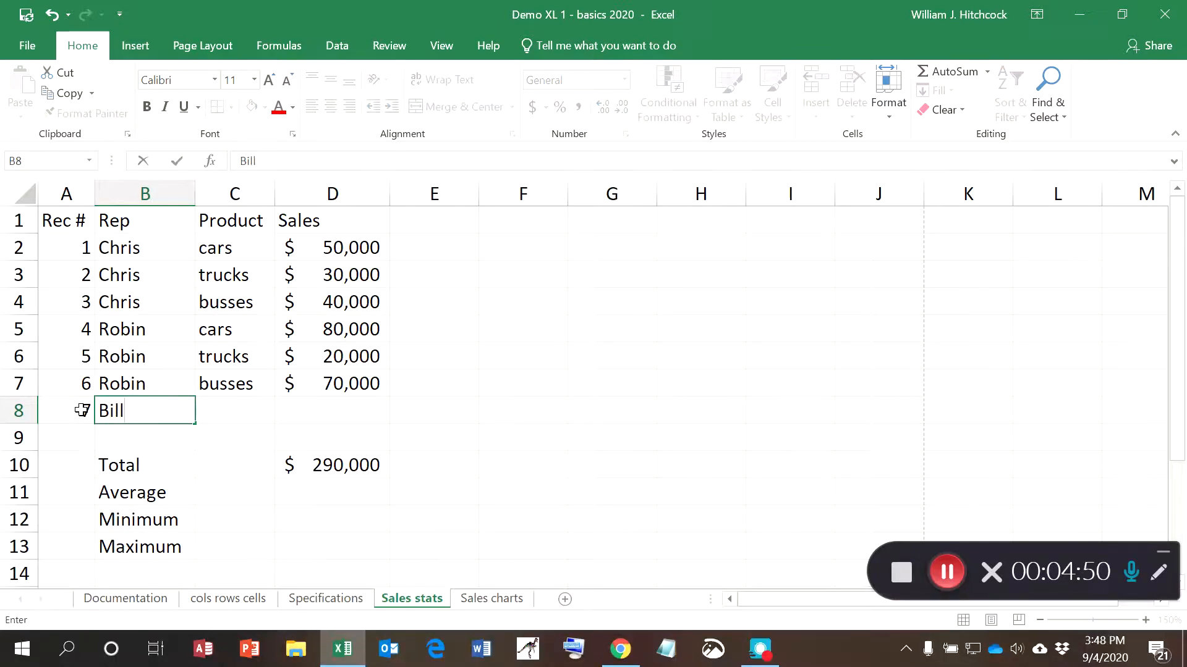
- Complete record 7 with the product cars and sales of 60000, and check the Total formula below it
key("Tab")
type("Cars")
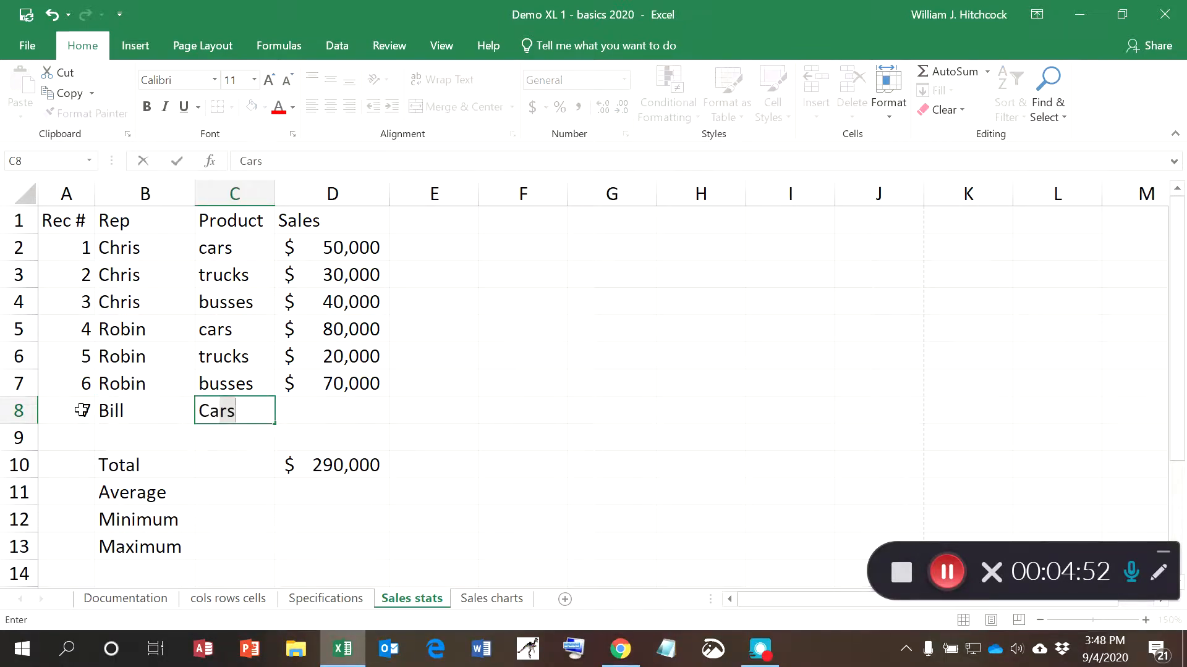
key("Tab")
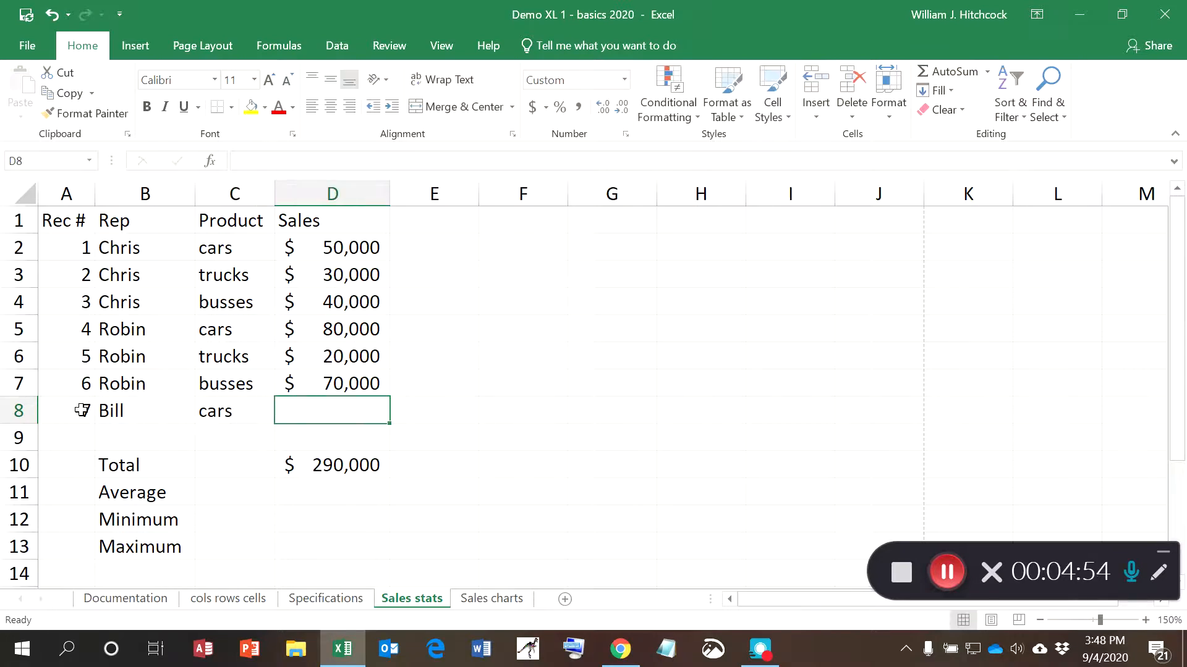
type("6000")
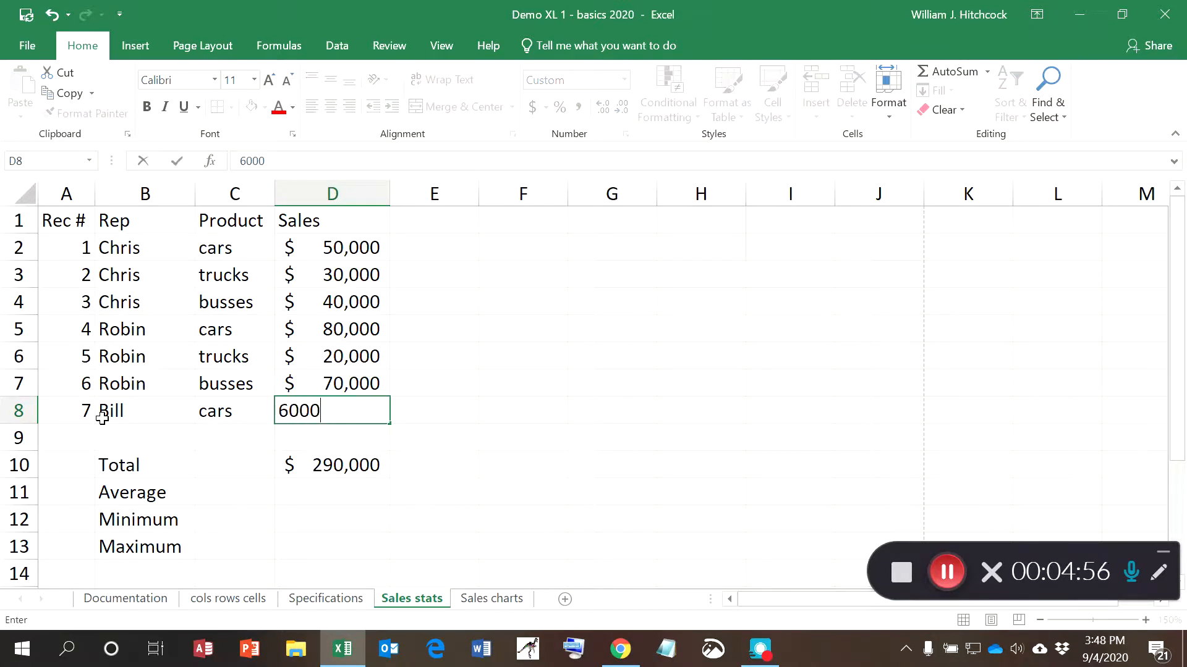
type("0")
key("Return")
key("Down")
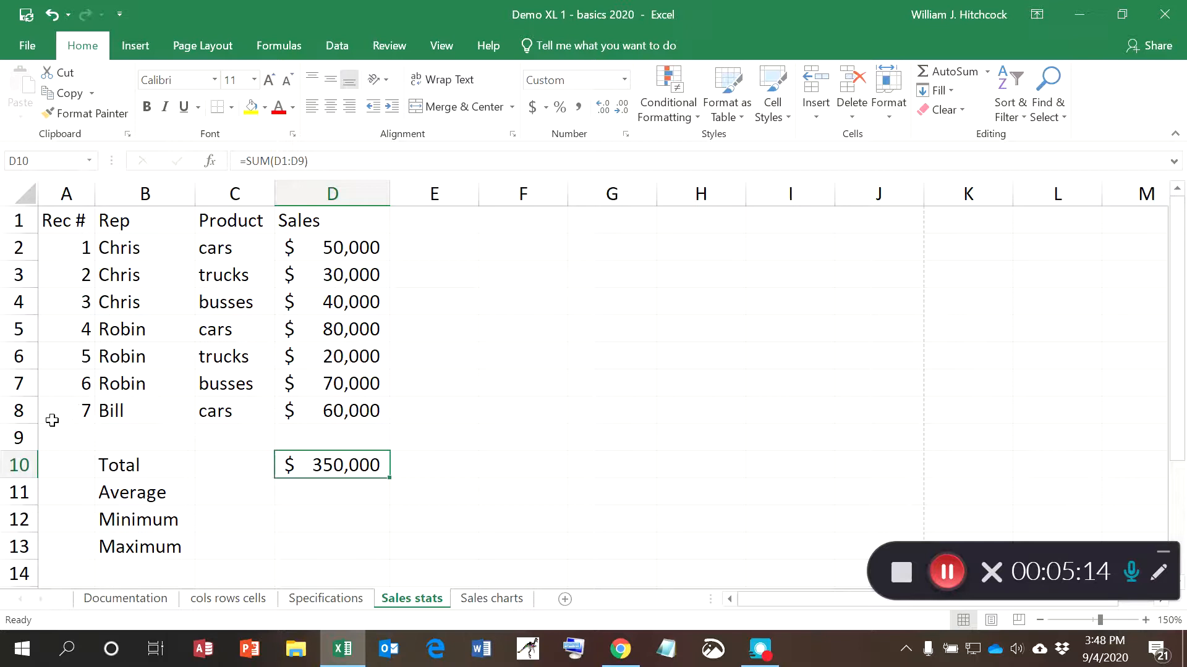
- Delete the row of record 7 and check the Total formula in D9
right_click(17, 411)
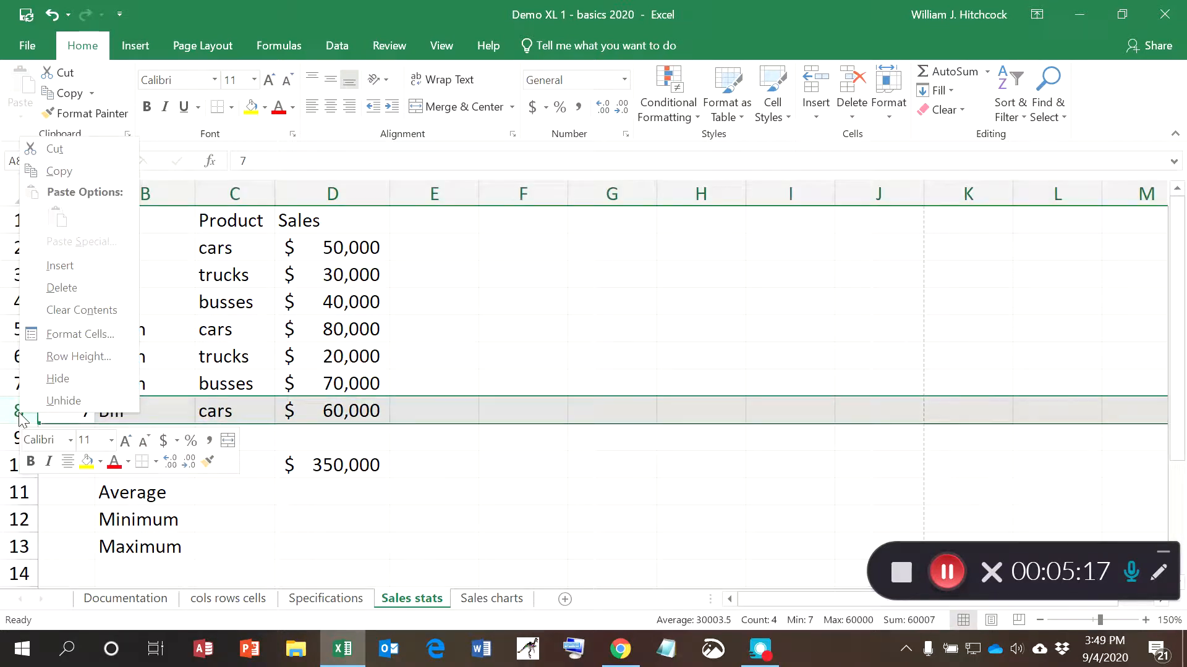
left_click(57, 286)
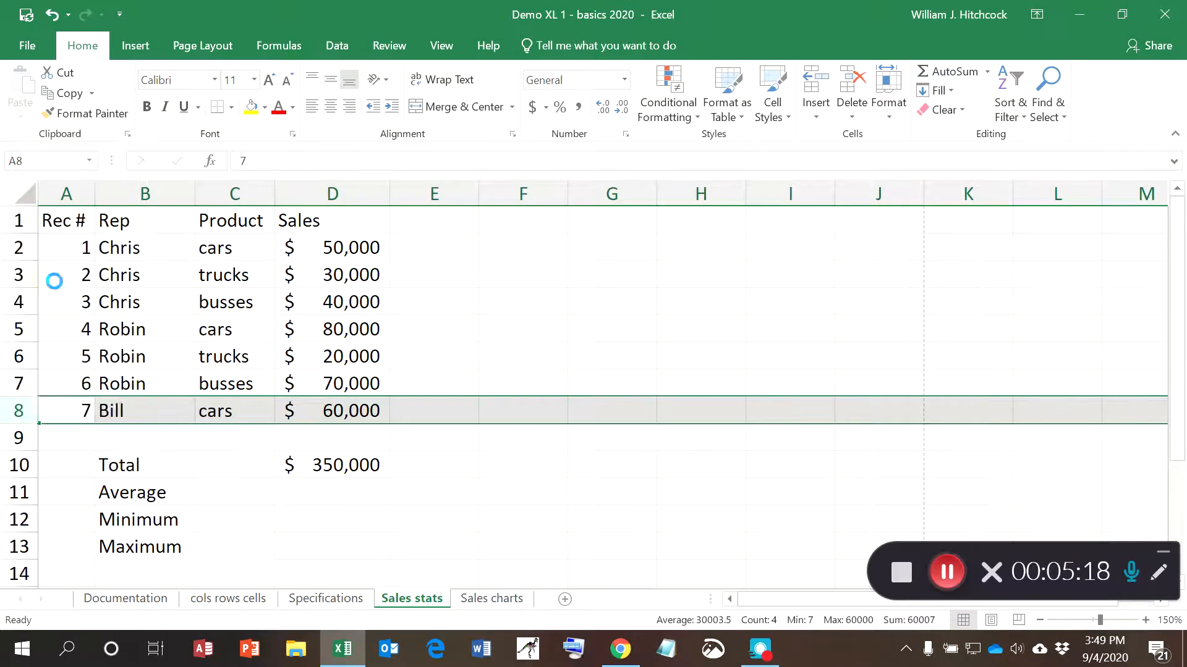
left_click(311, 441)
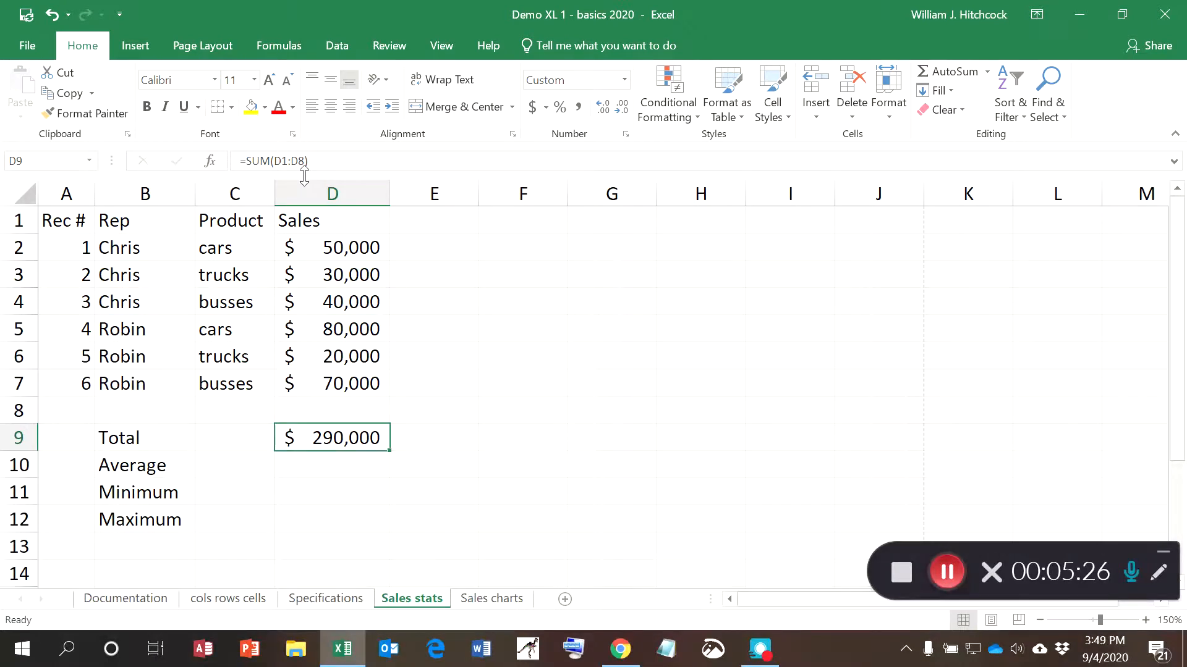
- Enter an AVERAGE formula in D10 covering the sales amounts above the Total row
key("Down")
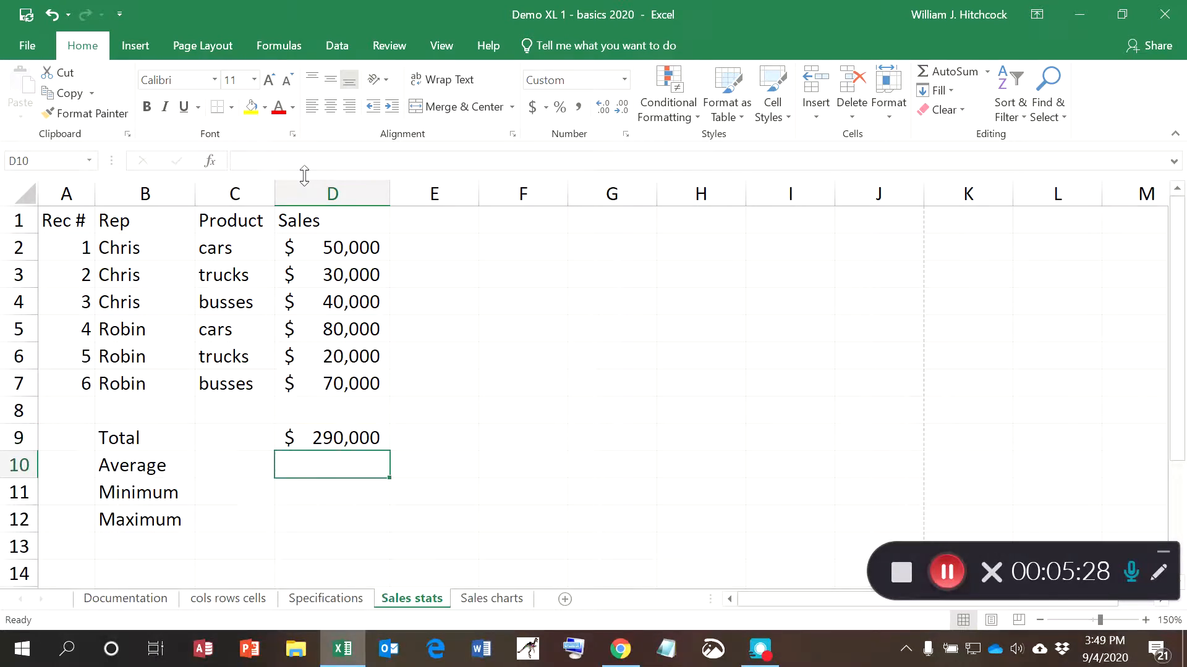
type("=averag")
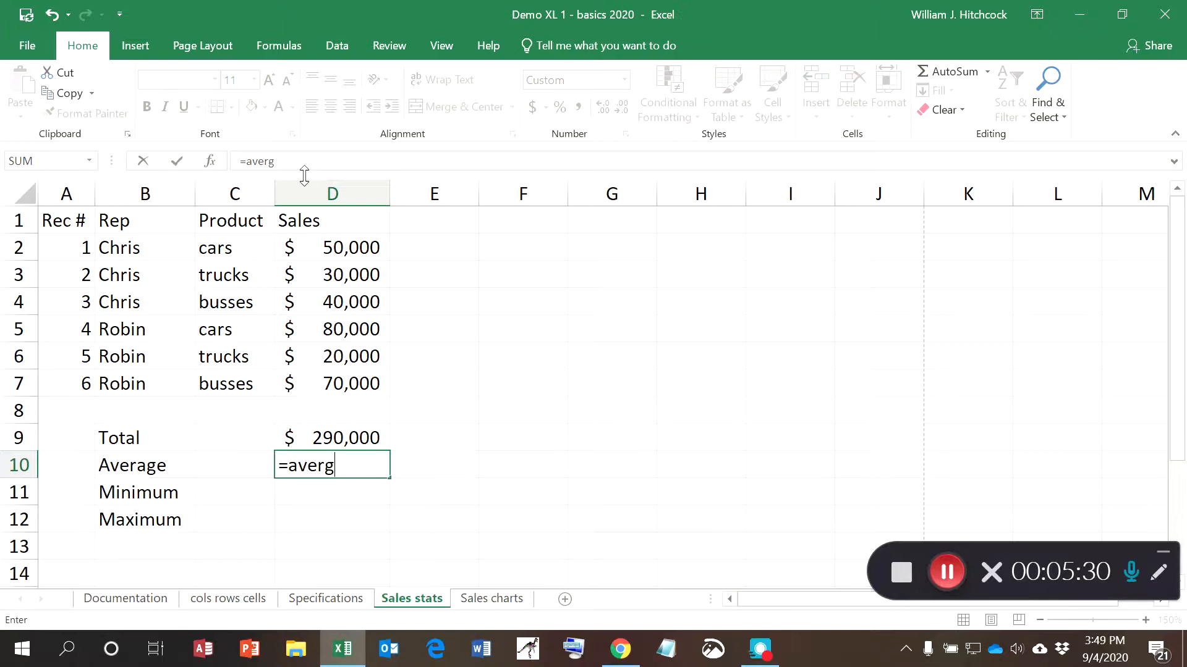
key("BackSpace")
type("age(")
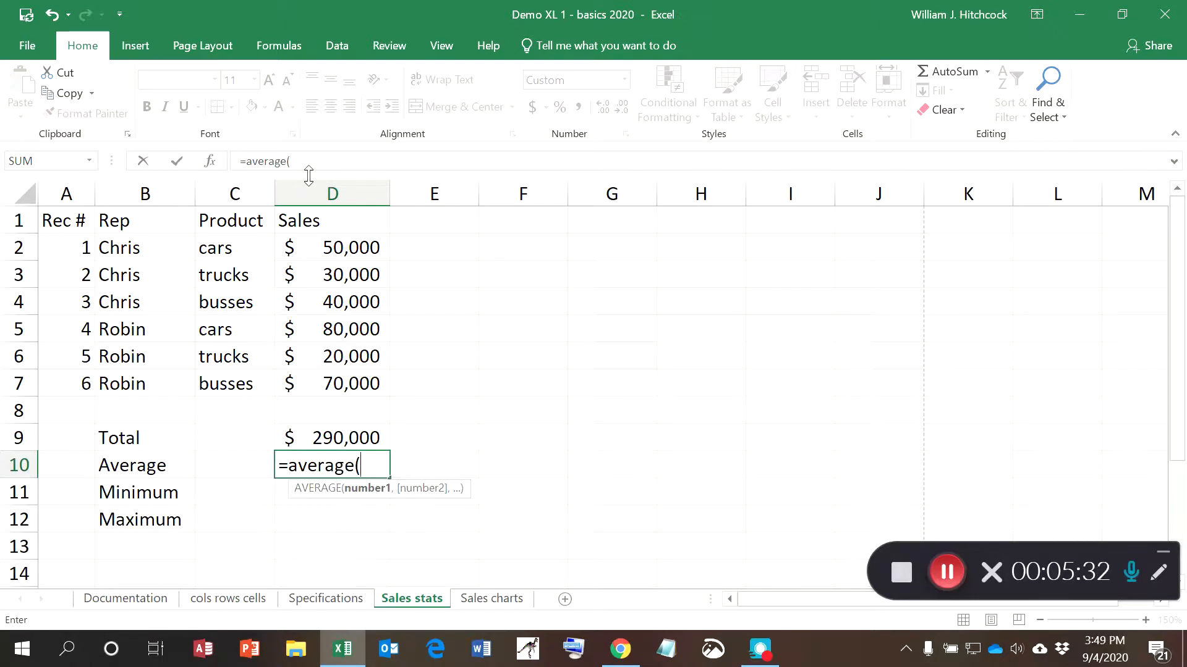
key("Up")
key("Up")
key("shift+Up")
key("shift+Up")
key("shift+Up")
key("shift+Up")
key("shift+Up")
key("shift+Up")
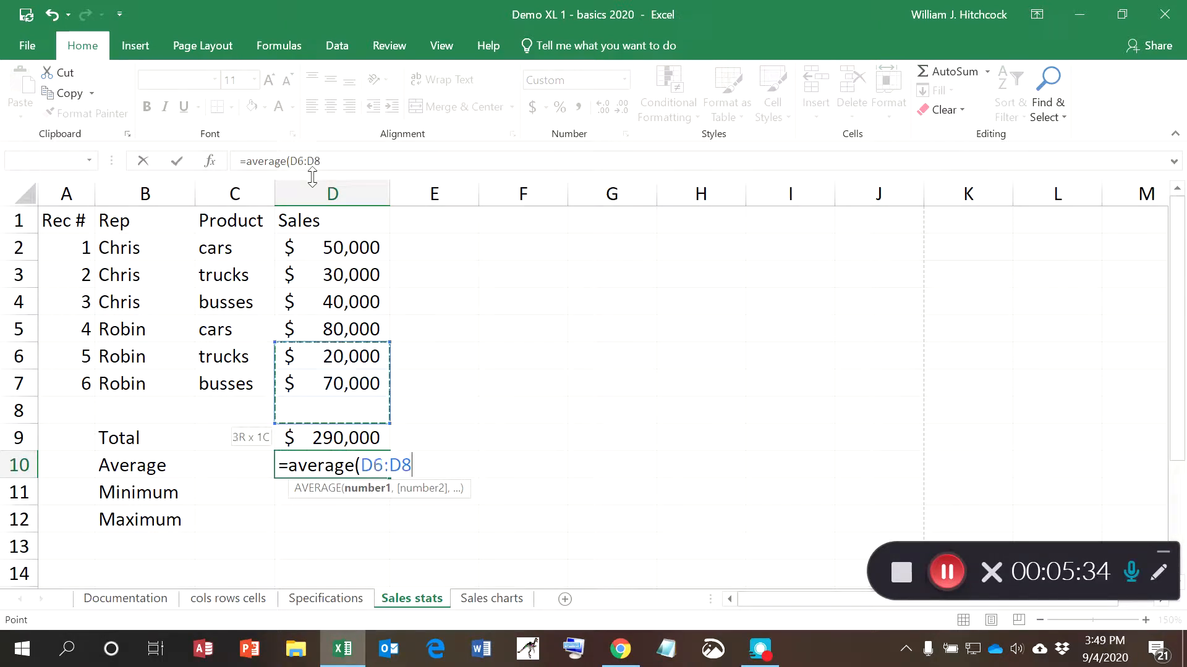
key("Return")
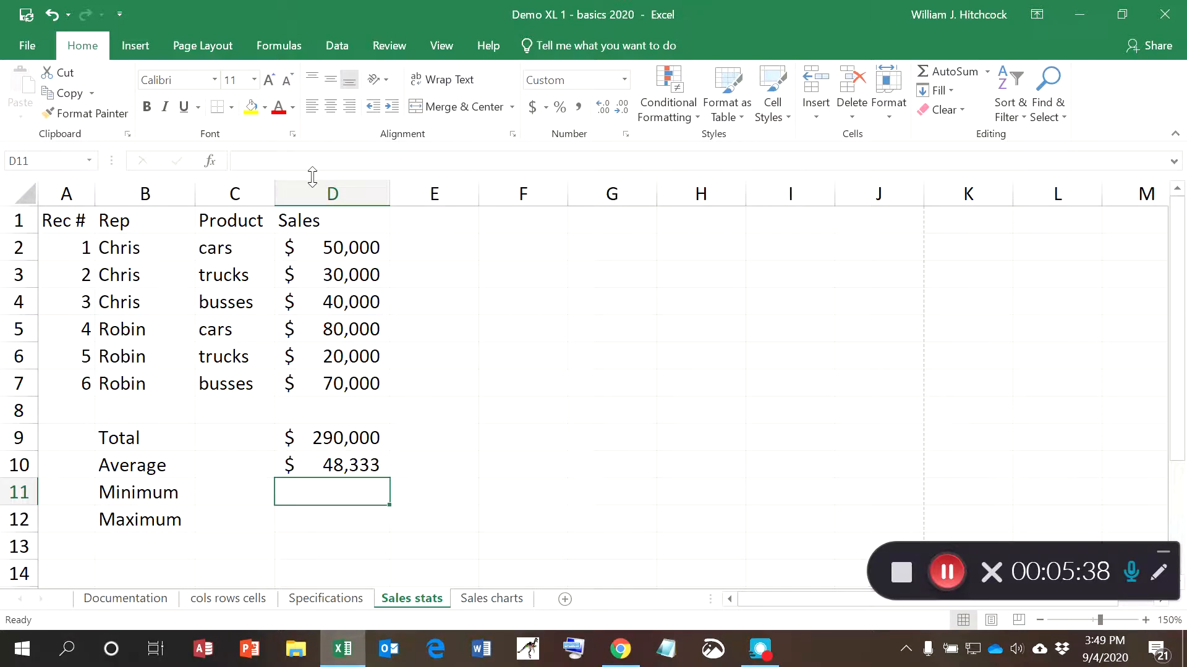
- Enter a MIN formula in D11 covering the sales amounts above the Total row
type("=min")
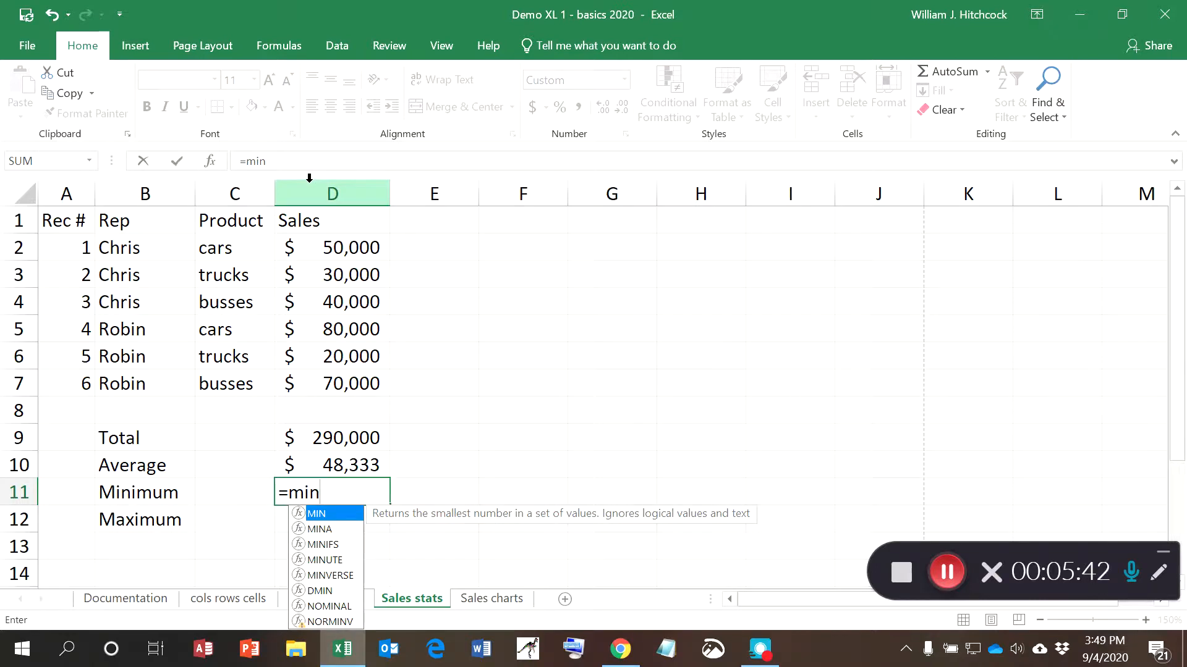
type("(")
key("Up")
key("Up")
key("Up")
key("shift+Up")
key("shift+Up")
key("shift+Up")
key("shift+Up")
key("shift+Up")
key("shift+Up")
key("Return")
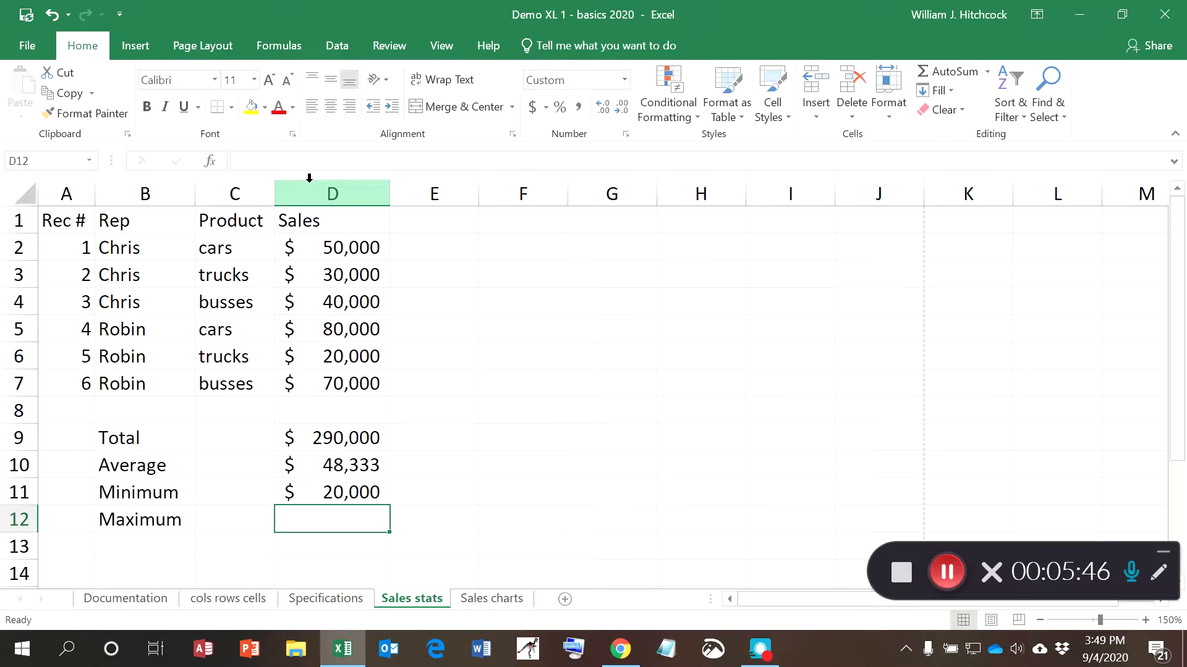
- Enter a MAX formula for D1:D8 in the Maximum cell D12
type("=max(")
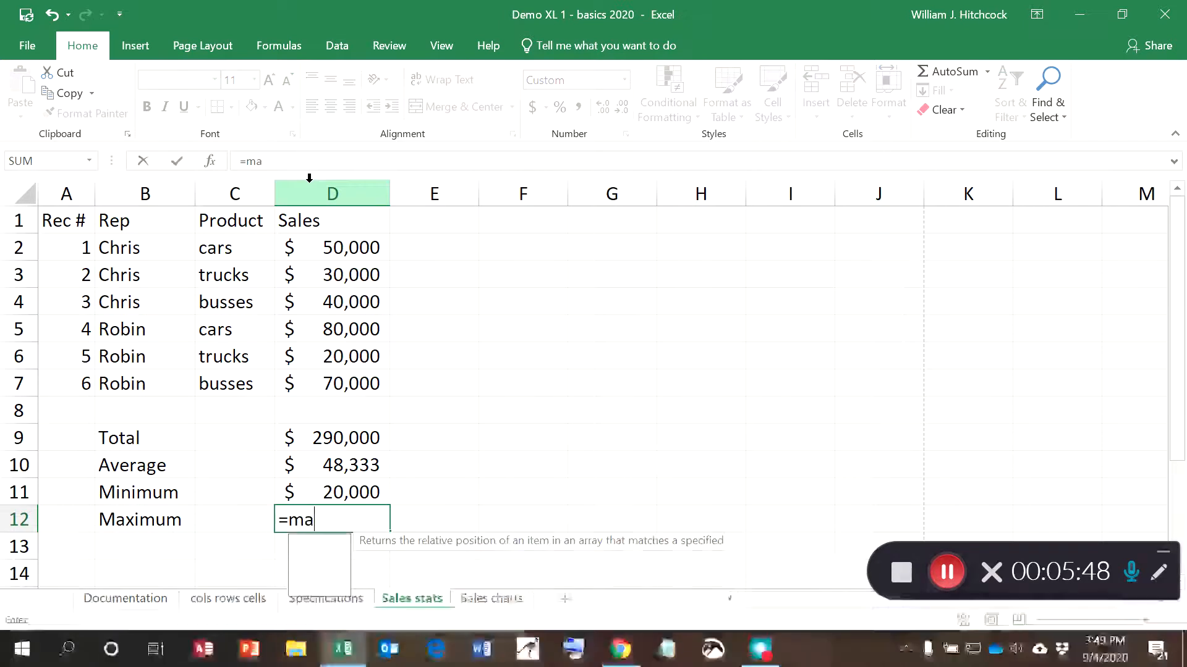
key("Up")
key("Up")
key("Up")
key("Up")
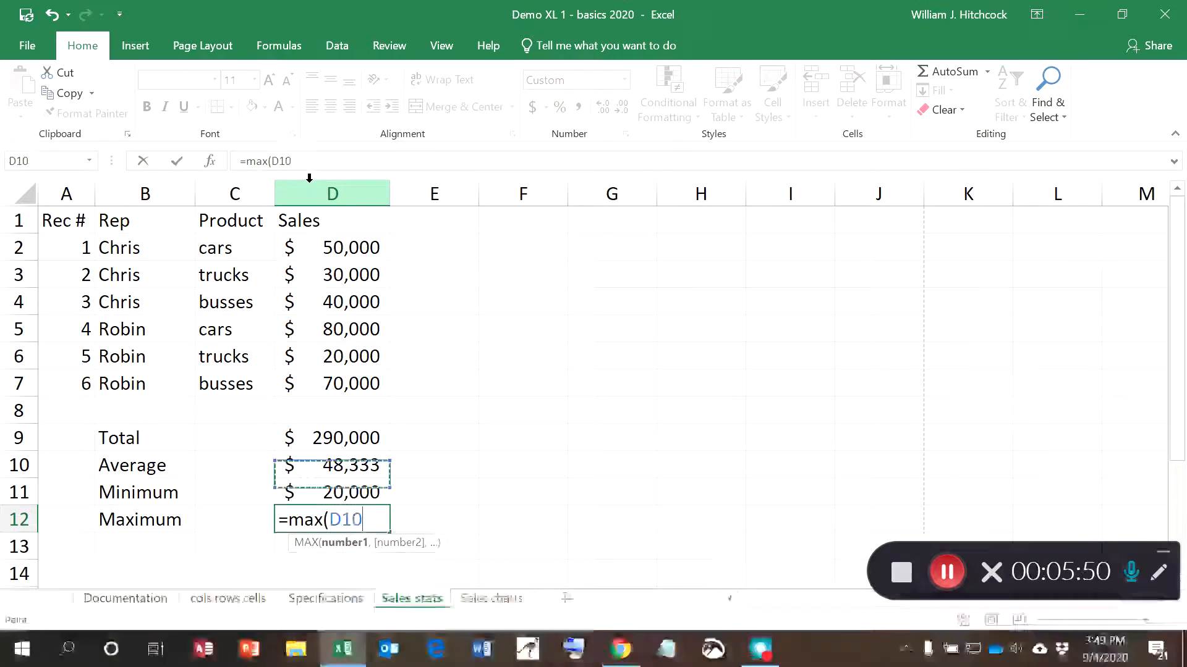
key("shift+Up")
key("shift+Up")
key("shift+Up")
key("shift+Up")
key("shift+Up")
key("shift+Up")
key("shift+Up")
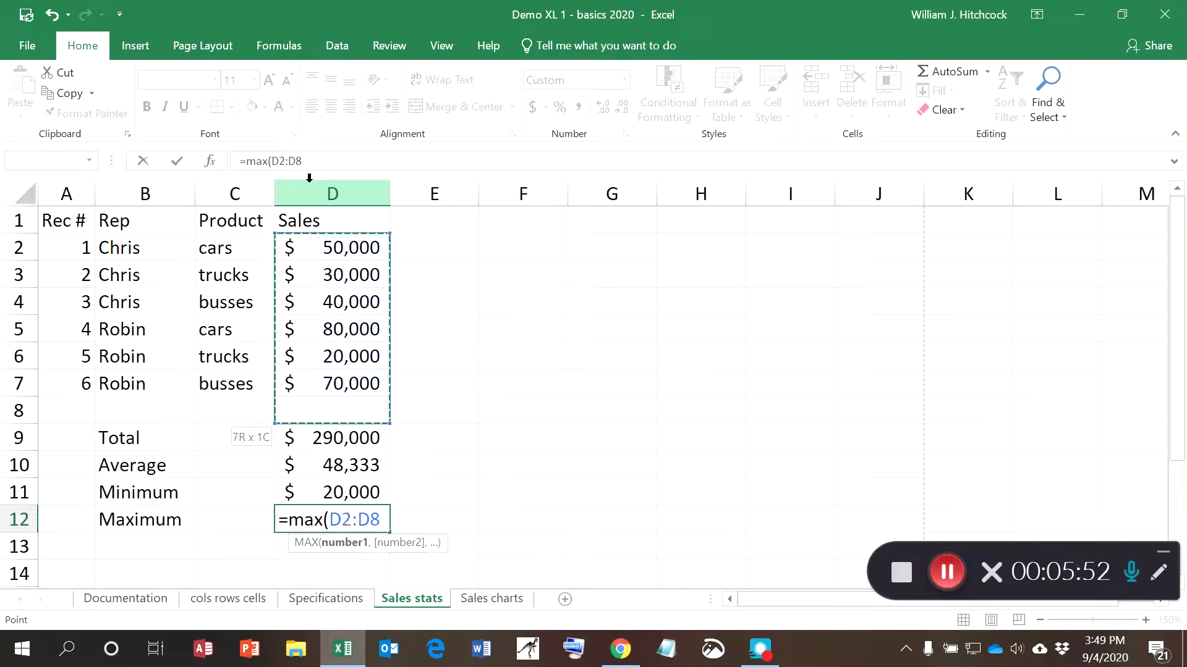
key("Return")
key("Up")
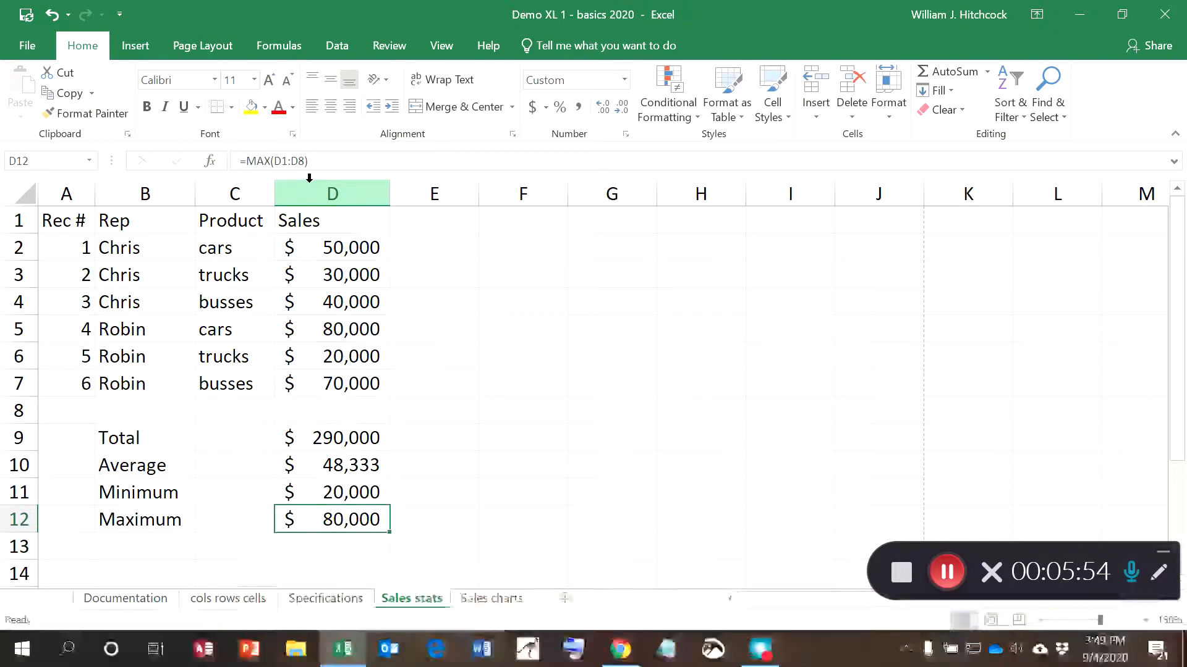
- Examine the function arguments of the MAX formula in D12 without changing them
key("F2")
left_click(210, 162)
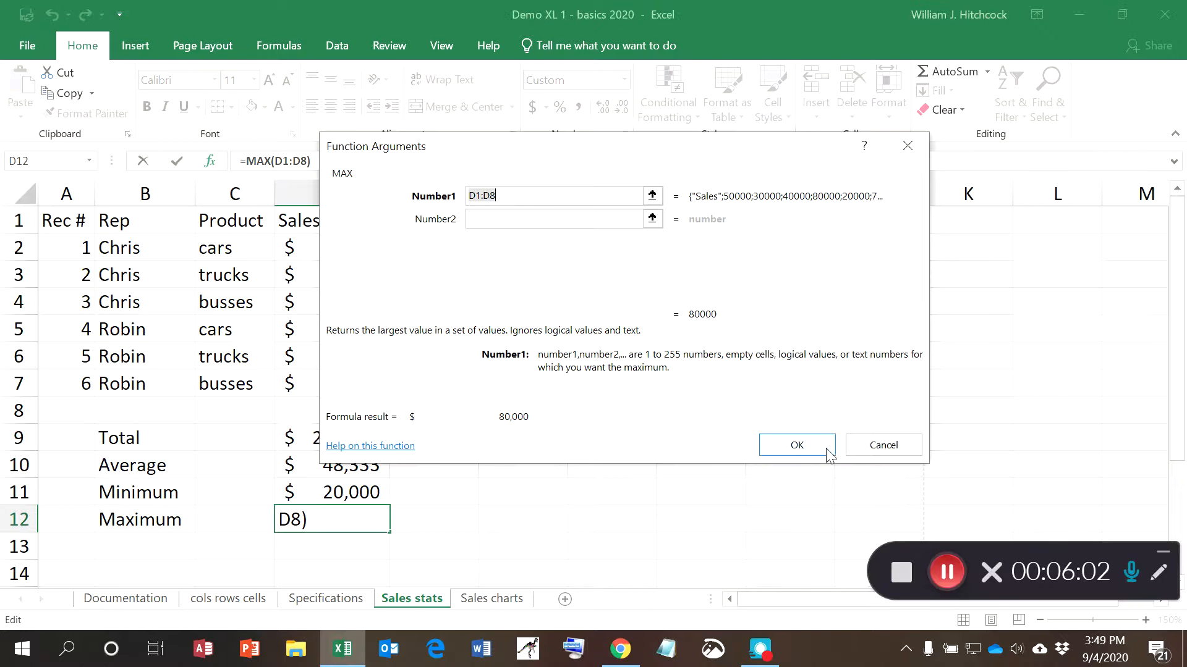
left_click(907, 448)
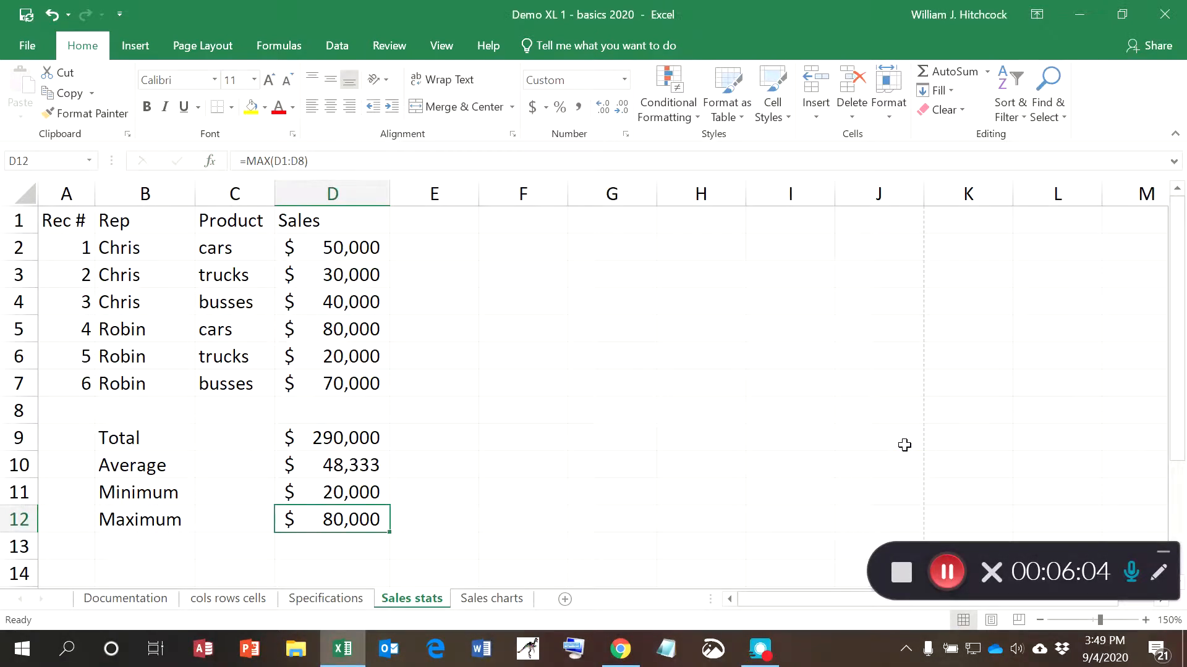
- Clear the MAX formula from D12 and keep that empty cell selected
key("Delete")
key("Home")
key("Right")
key("Right")
key("Right")
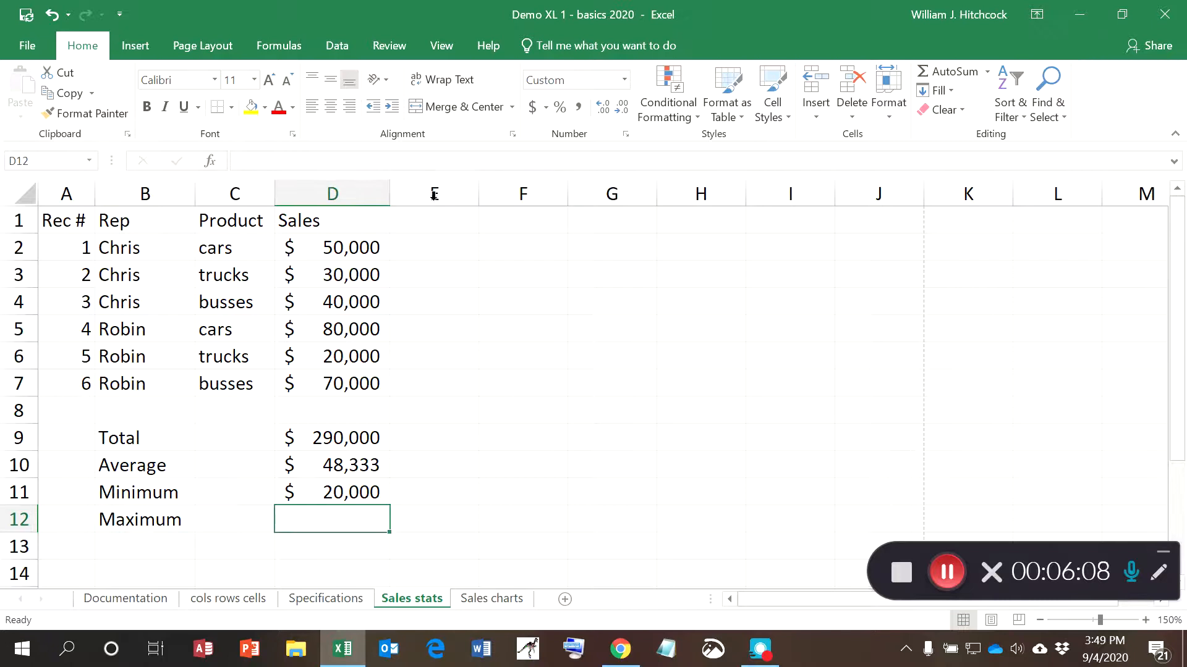
- Search the function list for "maximum" and insert the MAX function into D12
left_click(211, 162)
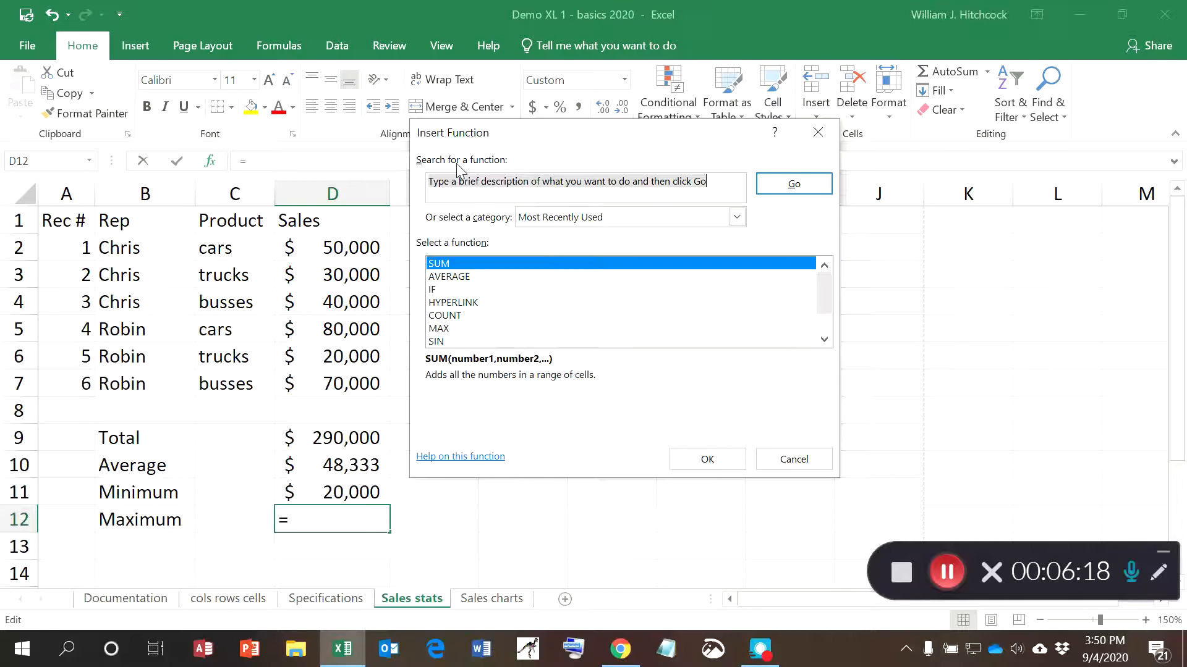
type("maximum")
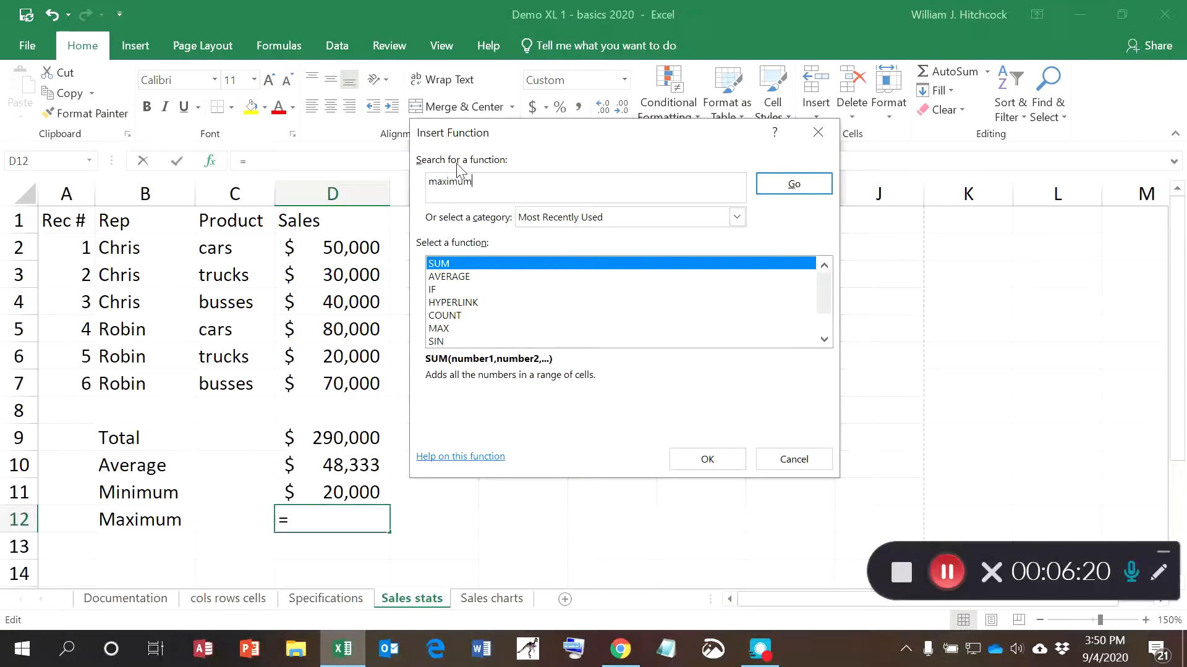
left_click(780, 186)
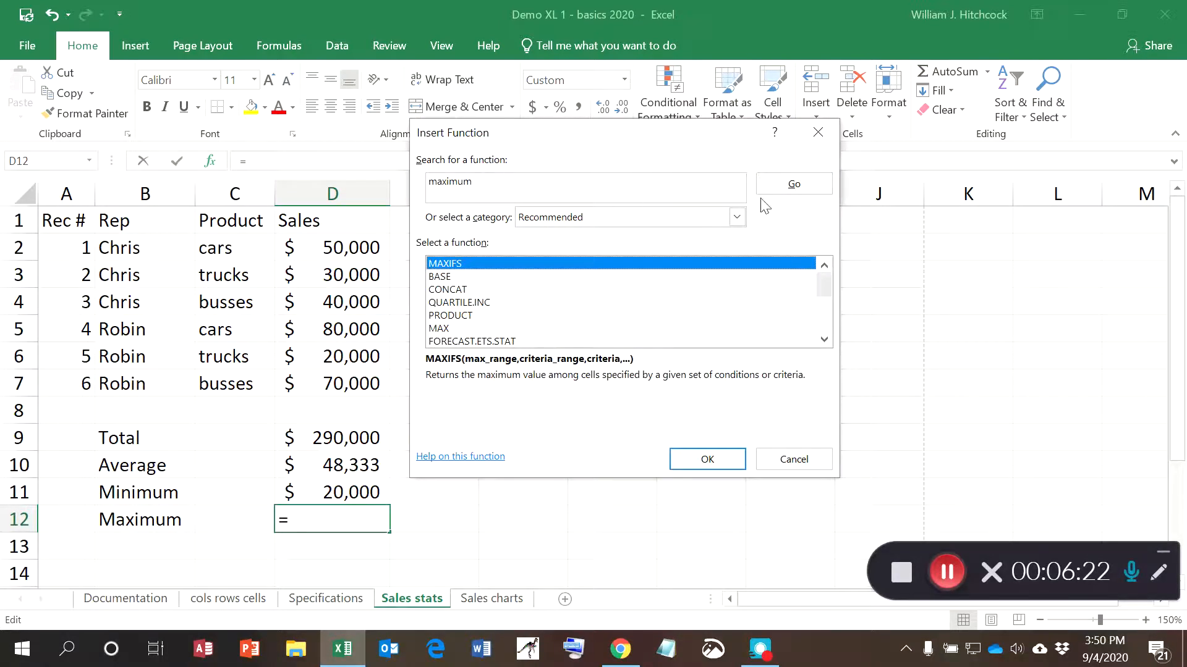
left_click(814, 181)
left_click(454, 277)
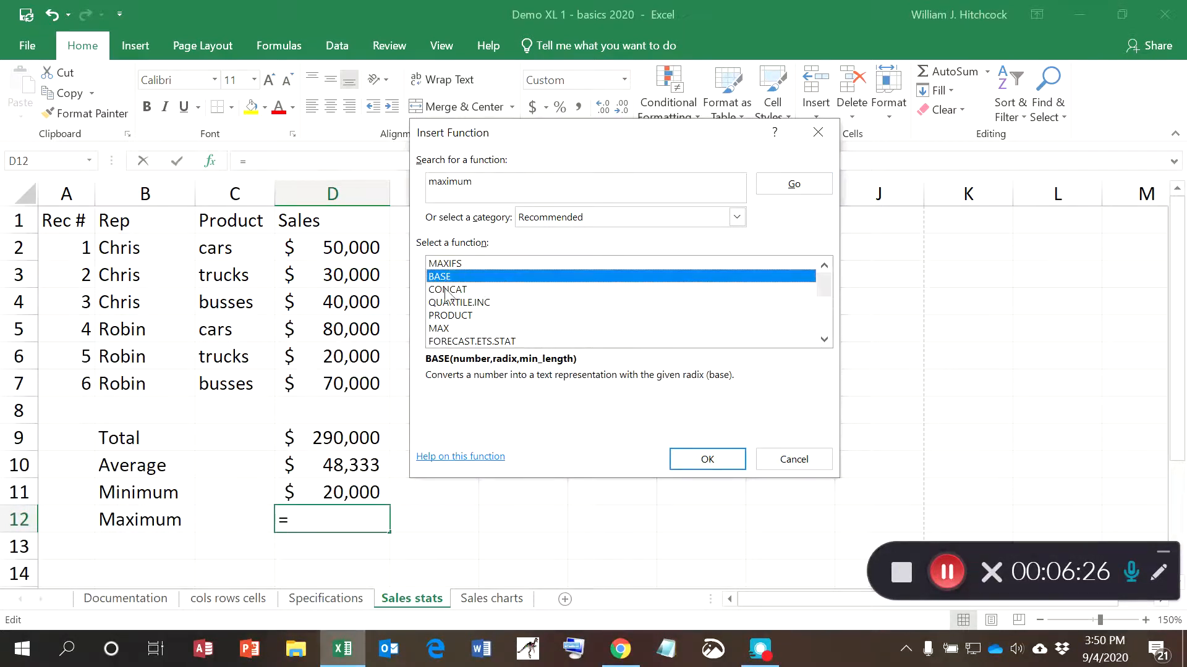
left_click(447, 290)
left_click(445, 304)
left_click(441, 317)
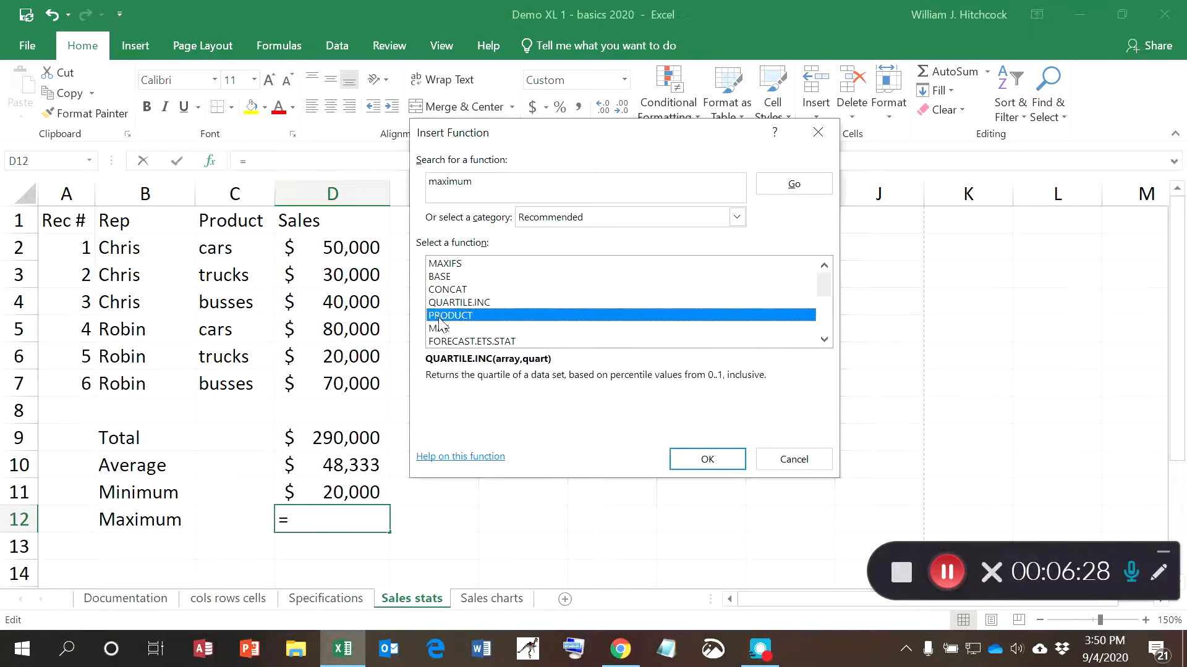
left_click(440, 329)
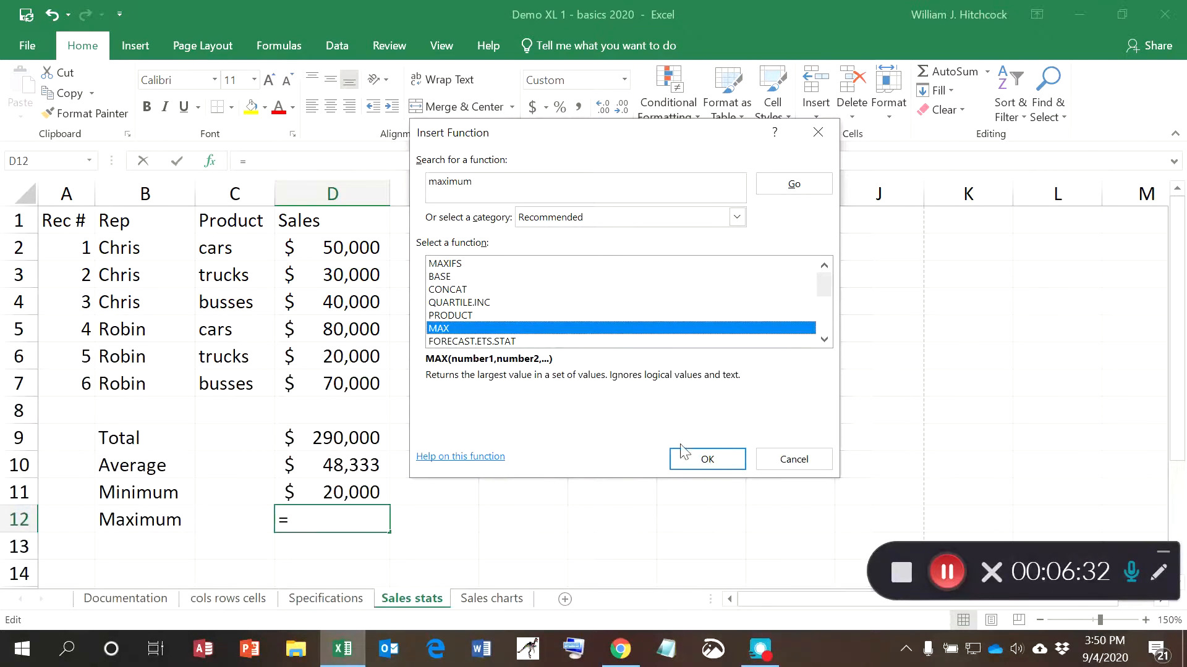
left_click(727, 465)
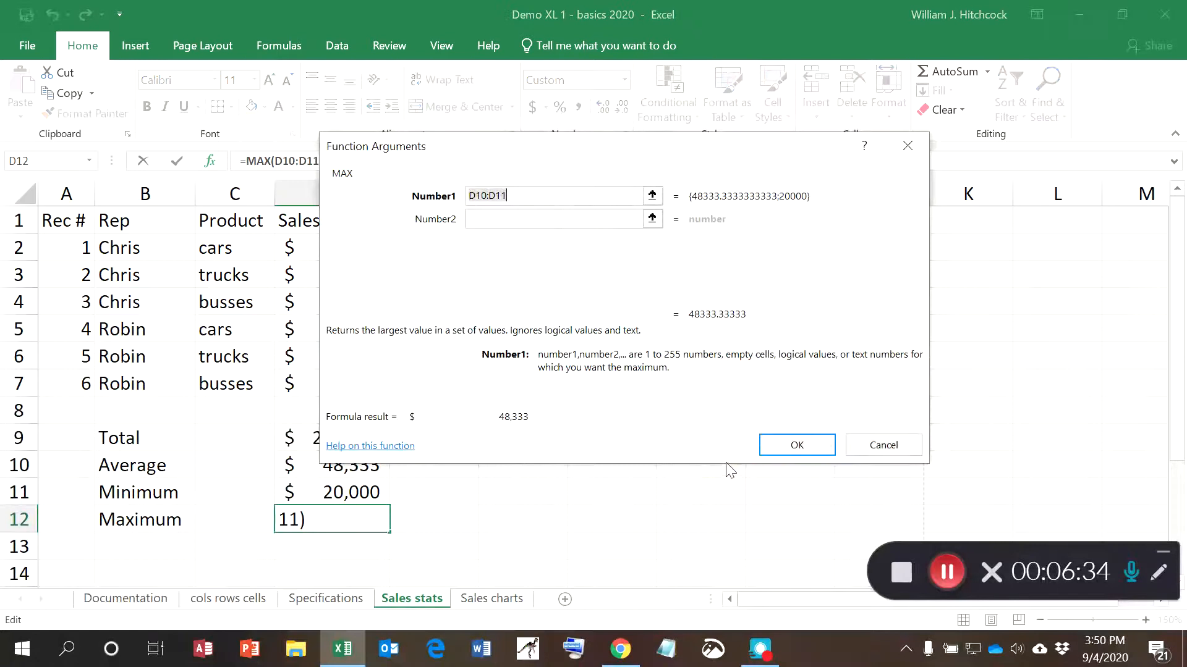
- Set the first argument of the MAX function to D1:D8 and accept the formula in D12
left_click_drag(666, 157, 831, 136)
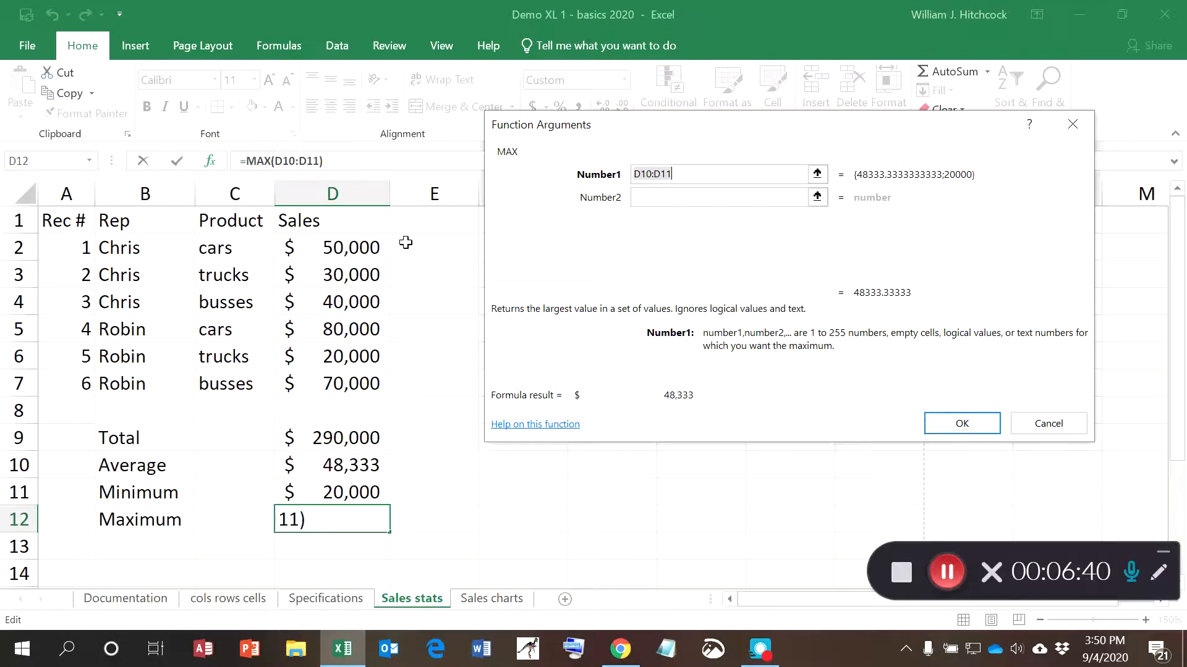
left_click_drag(346, 232, 328, 421)
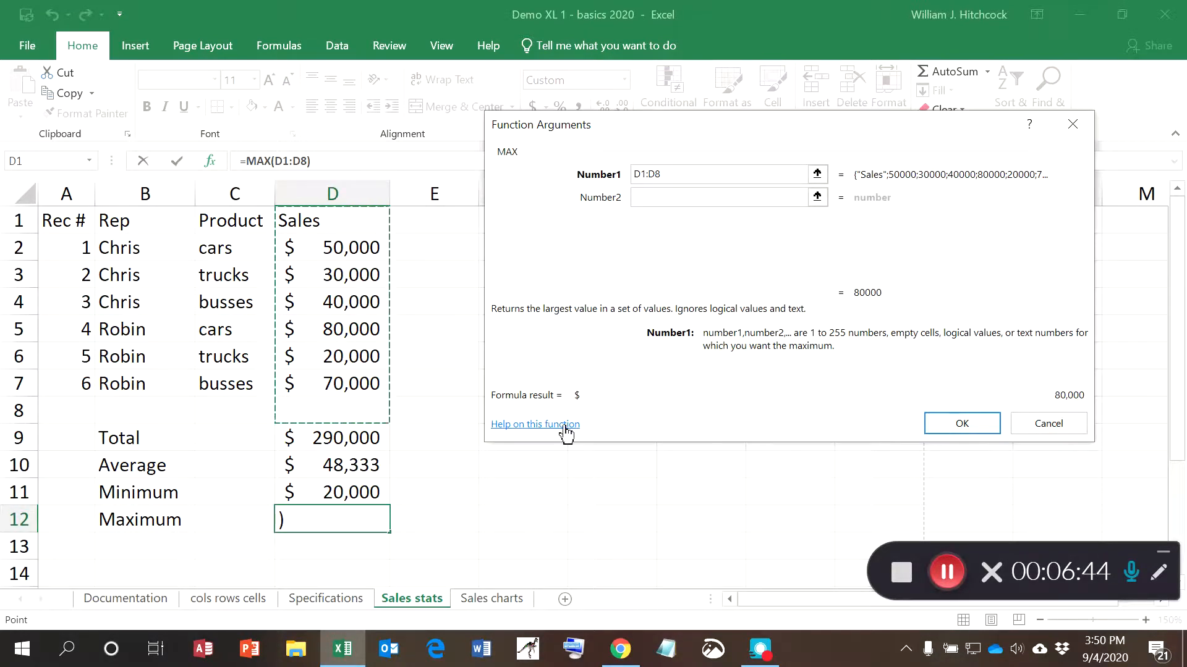
left_click(959, 422)
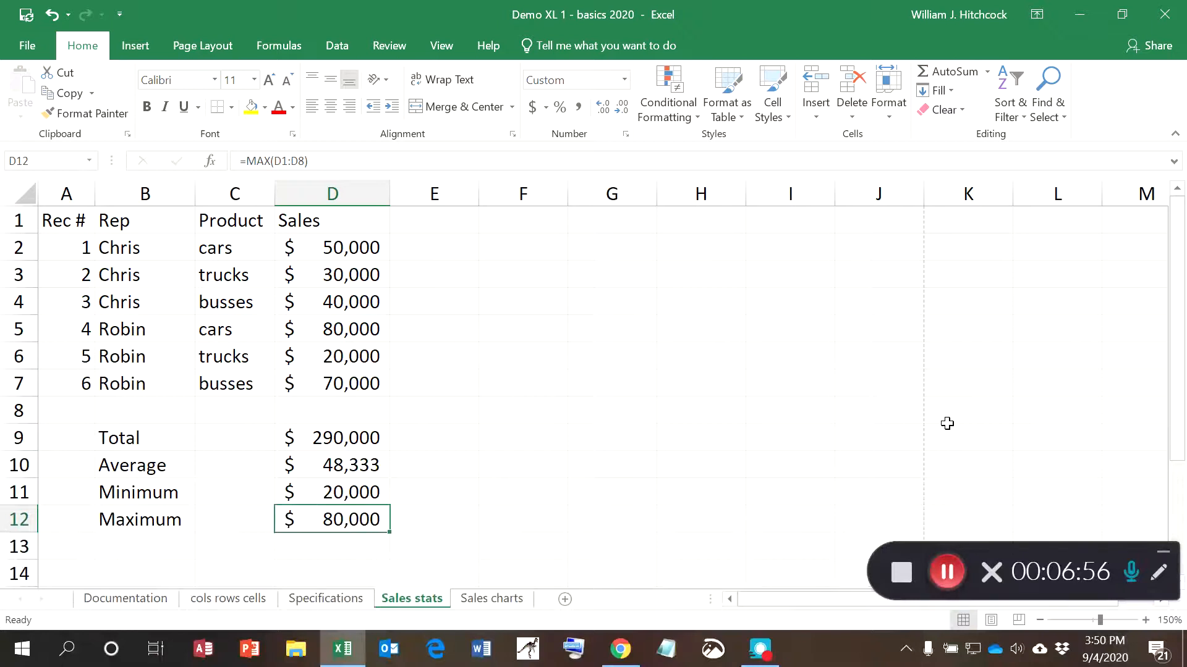
- Return to cell A1 and save the workbook
key("ctrl+Home")
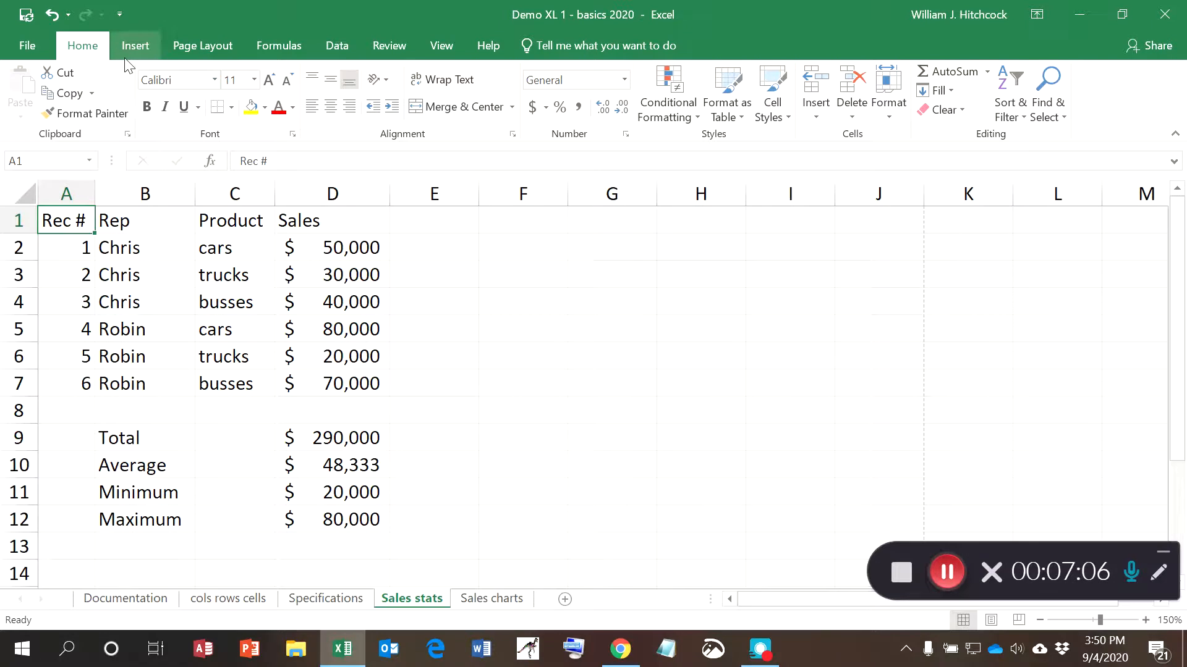
left_click(26, 15)
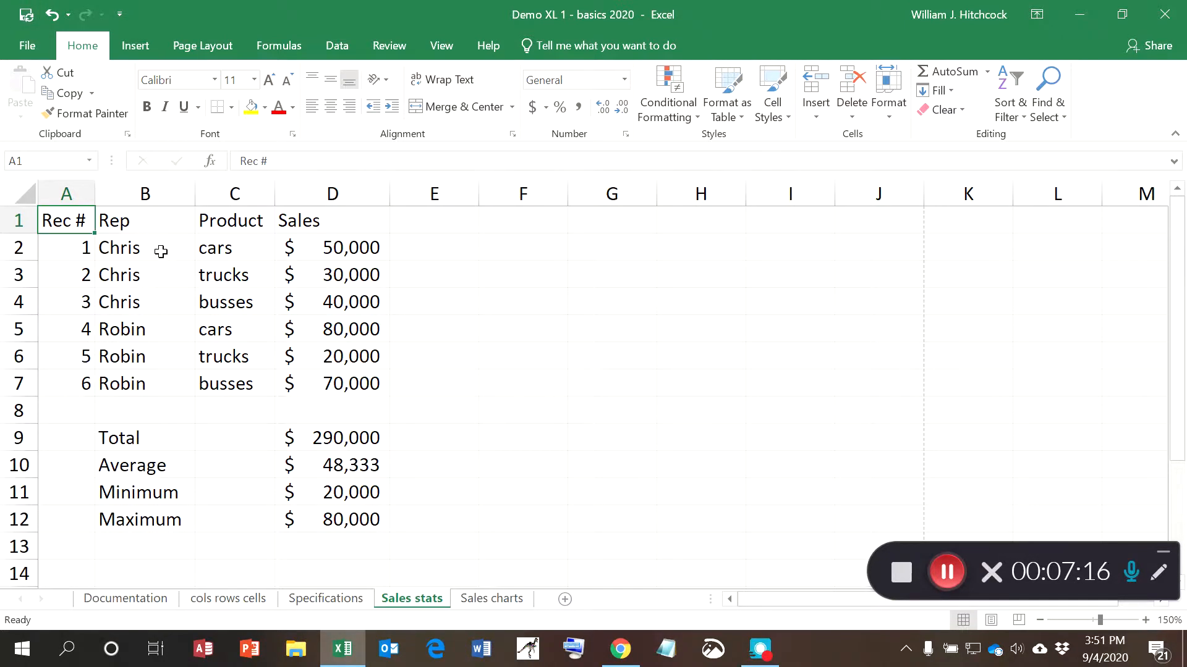
- Sort the sales records by the Sales column from smallest to largest
left_click(243, 248)
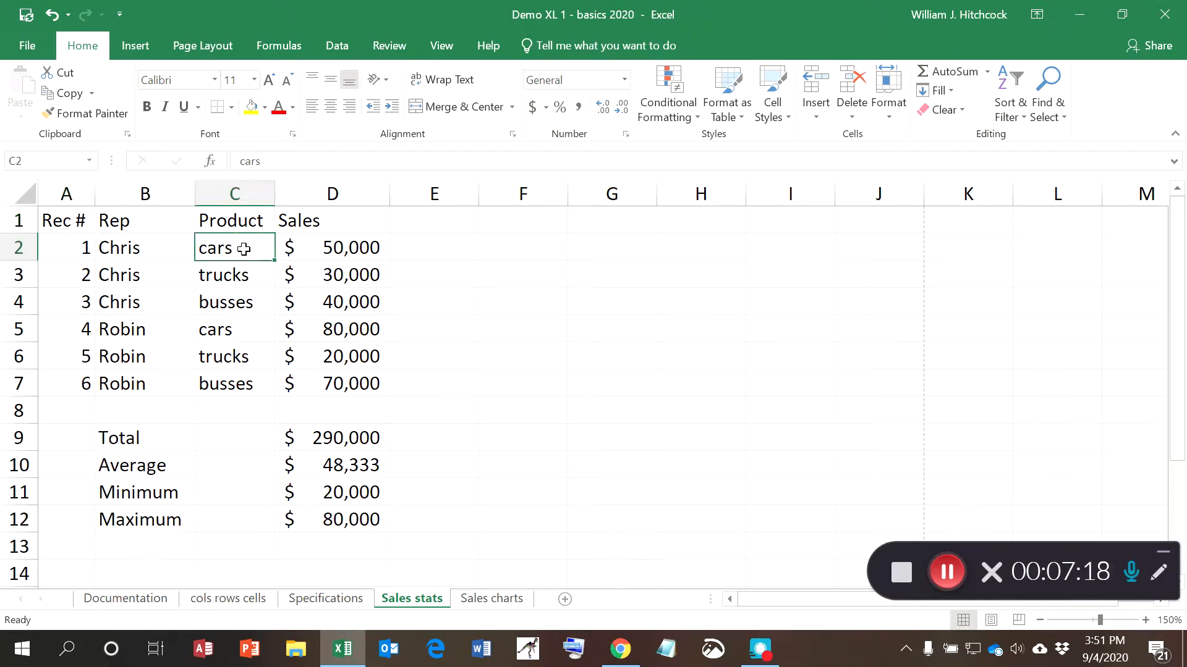
left_click(305, 254)
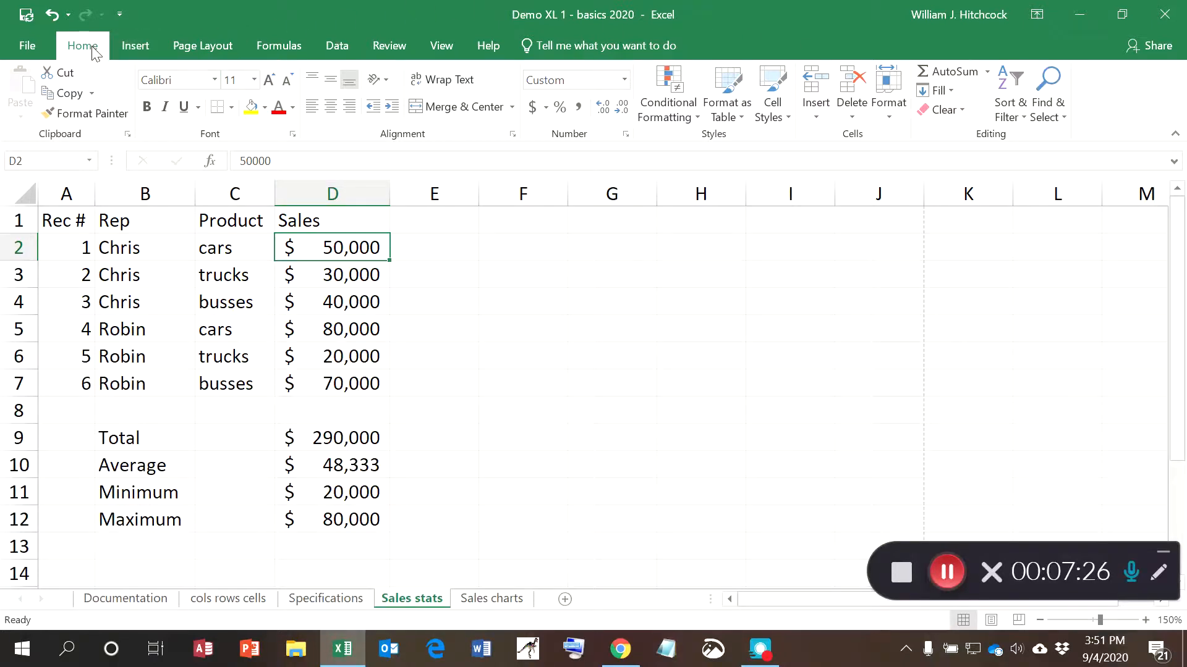
left_click(344, 45)
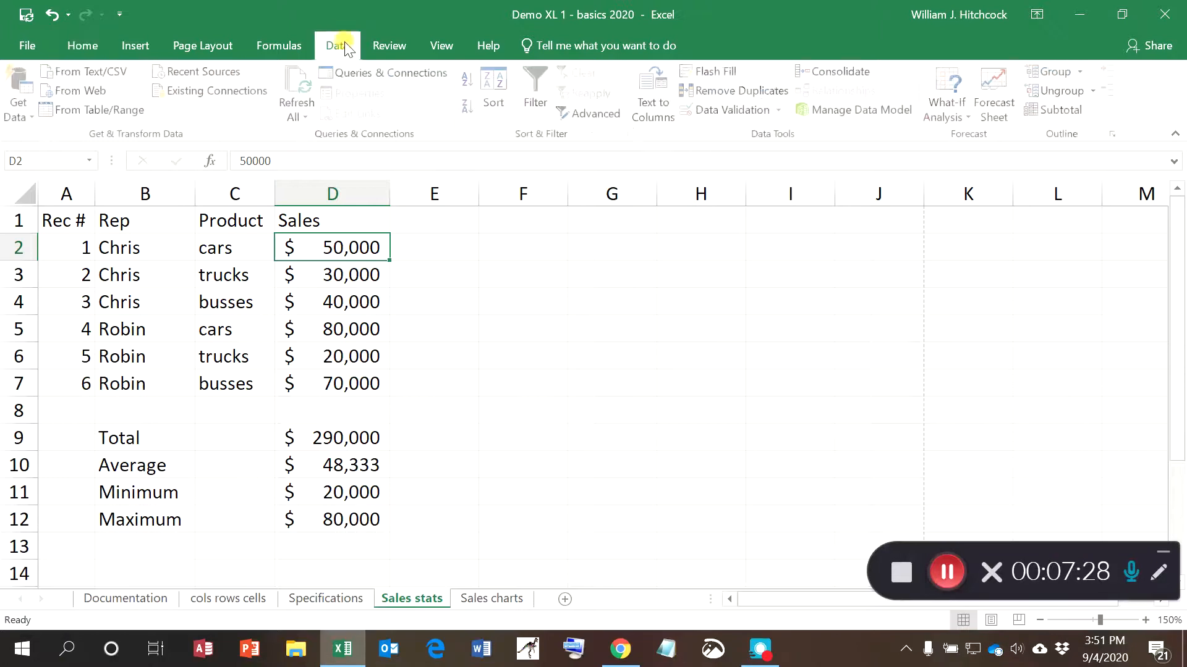
left_click(75, 47)
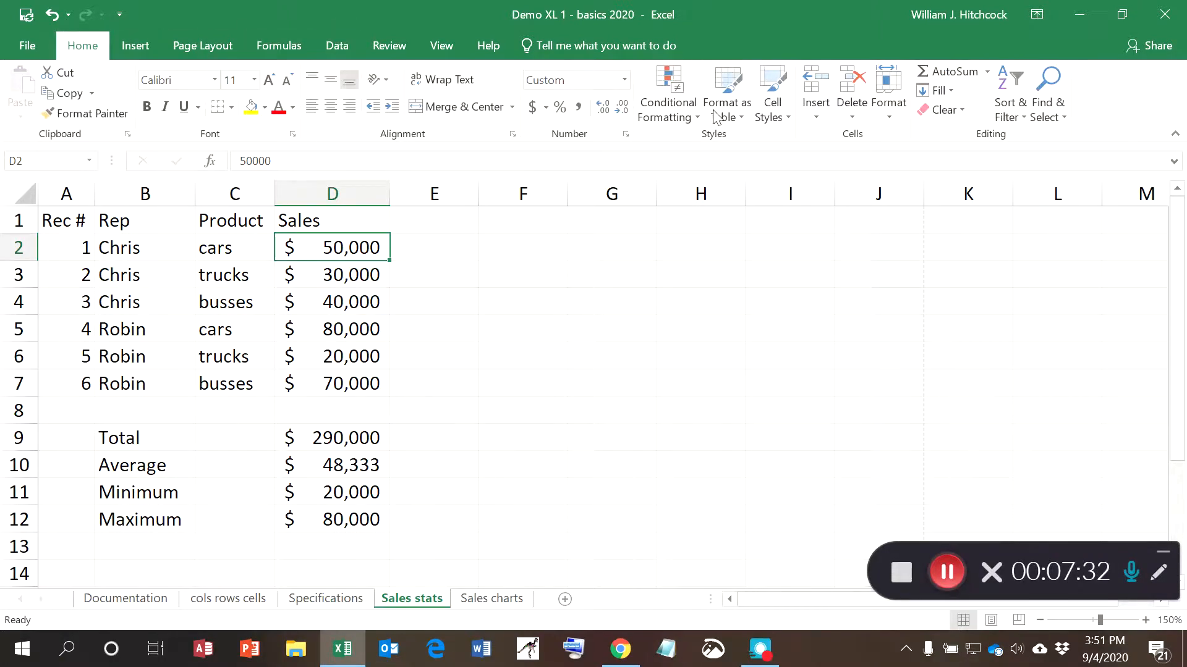
left_click(1014, 115)
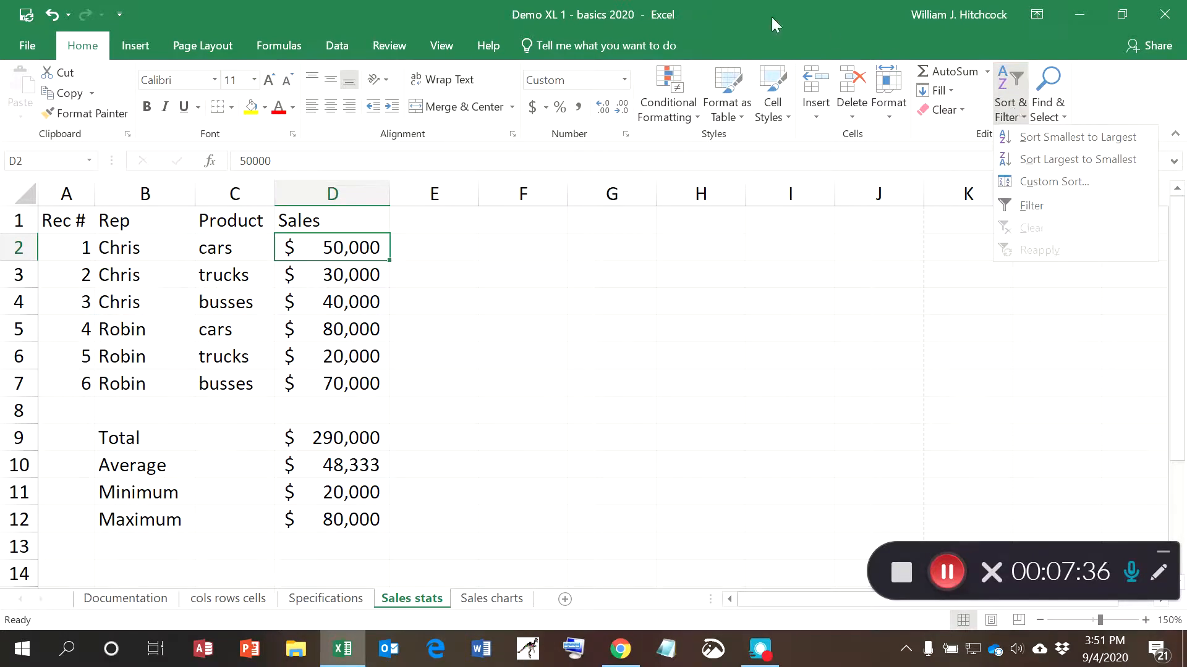
left_click(343, 47)
left_click(343, 47)
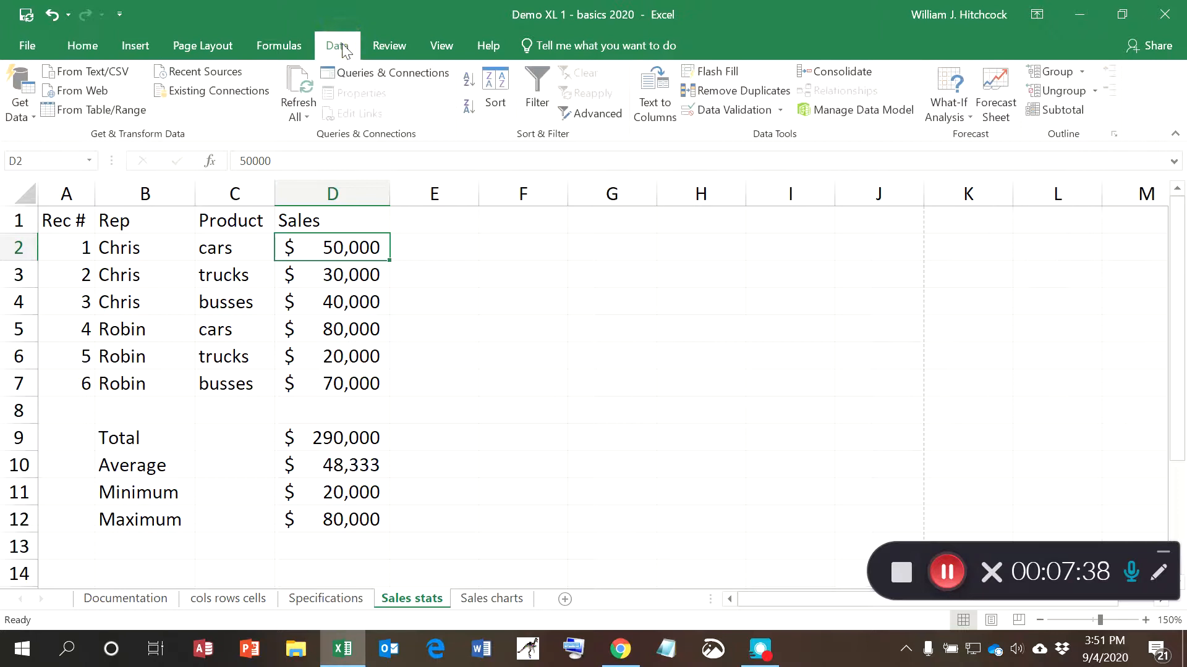
left_click(468, 87)
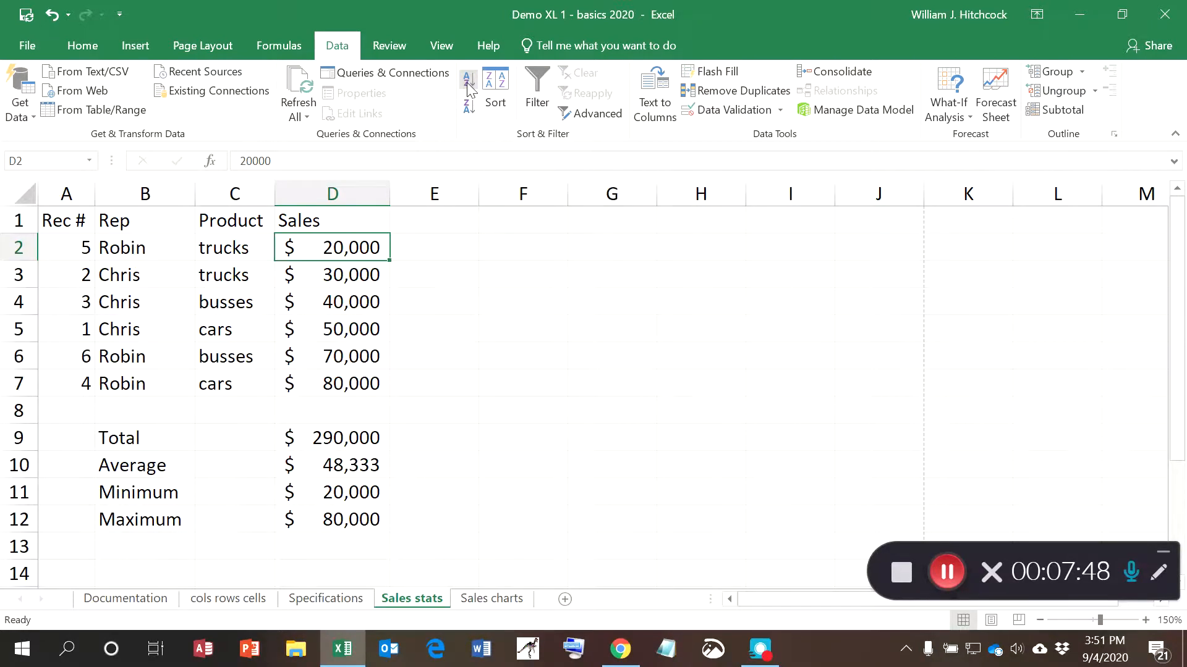
- Examine the rep and product of the records with the lowest and highest sales
key("Left")
key("Left")
key("Right")
key("Right")
key("Down")
key("Down")
key("Down")
key("Down")
key("Down")
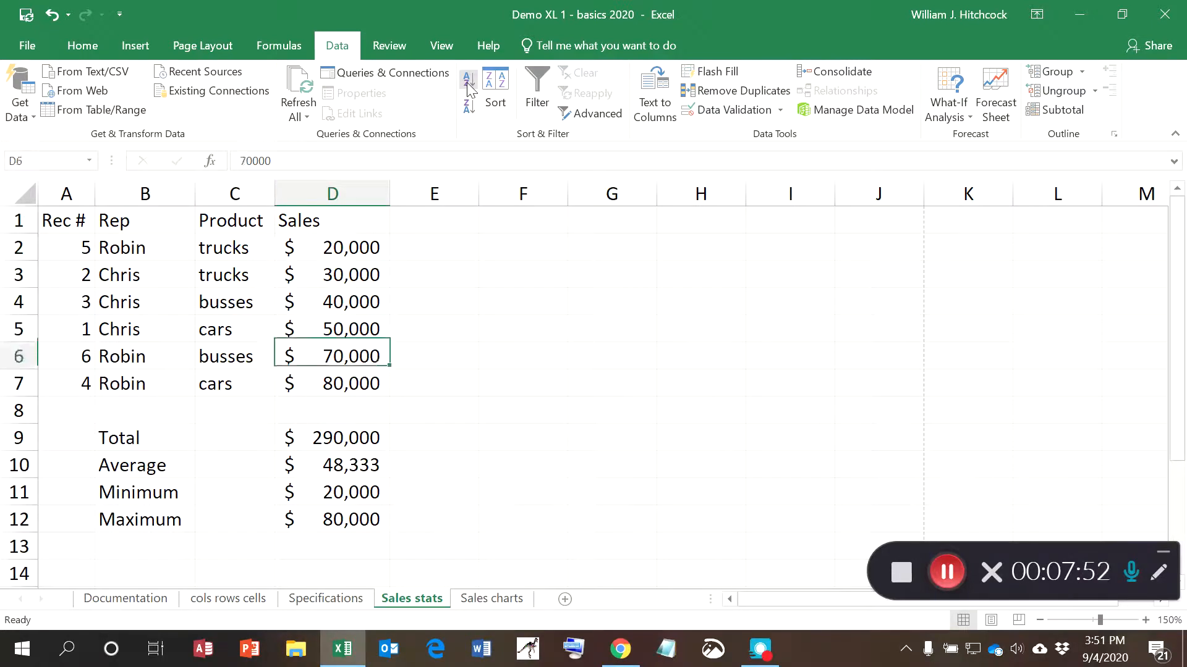
key("Left")
key("Left")
key("Right")
key("Right")
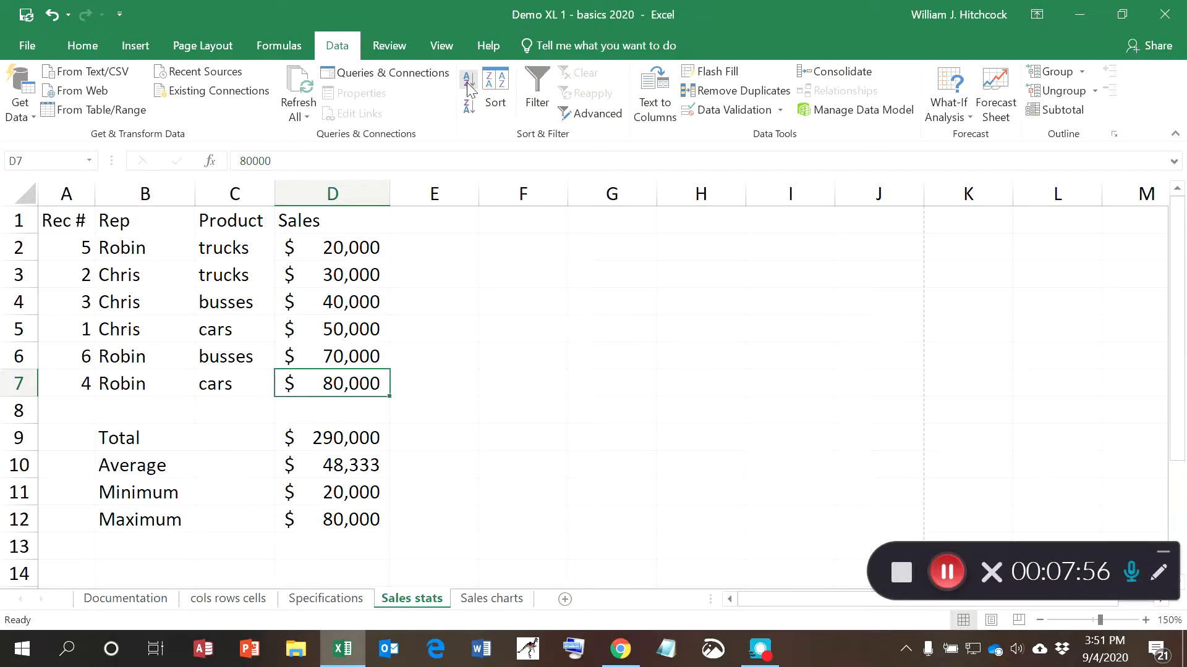
- Sort the sales records by the Product column in A to Z order
key("Up")
key("Left")
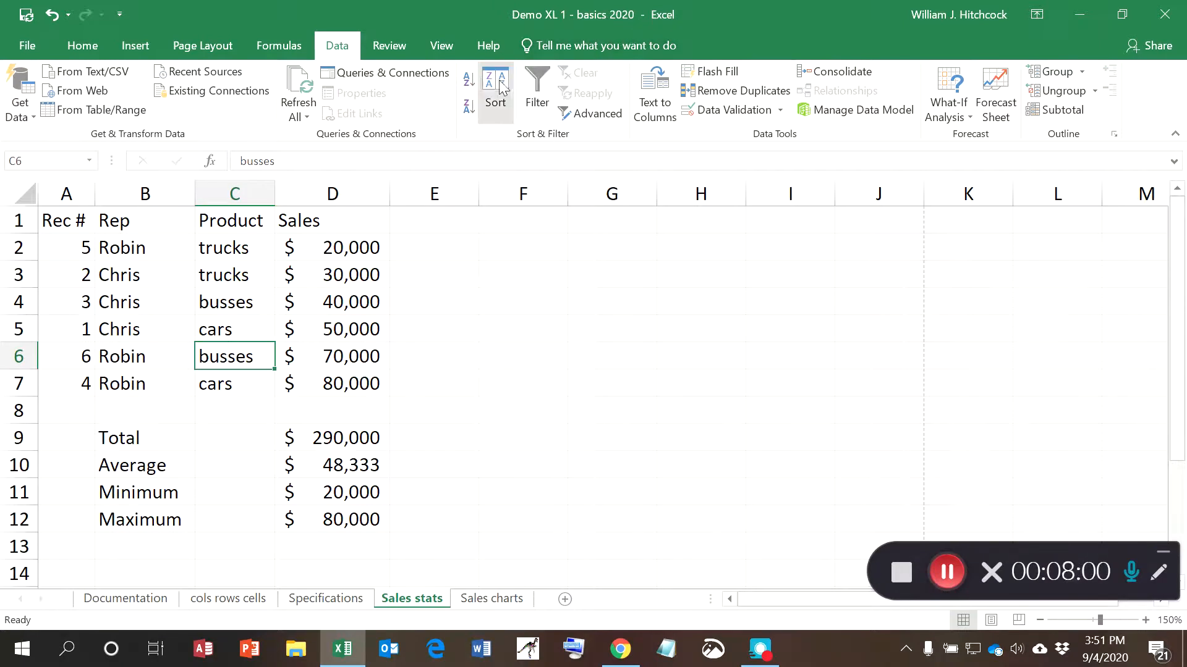
left_click(470, 80)
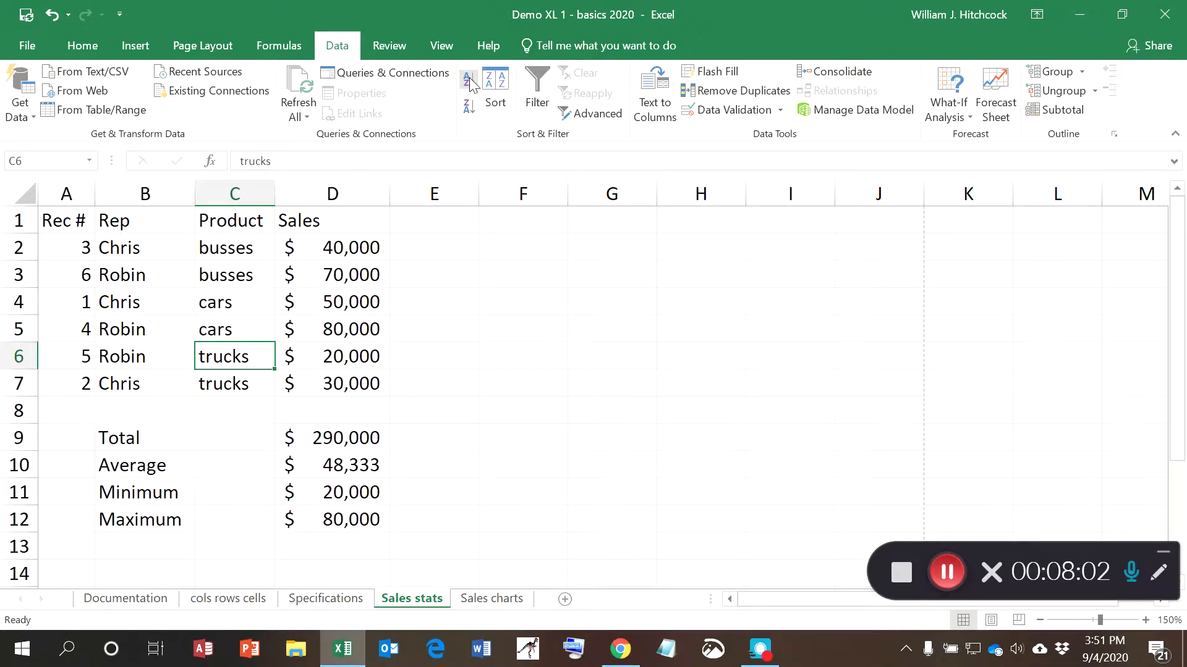
- Examine how the records are grouped by product in column C
key("Up")
key("Up")
key("Up")
key("Up")
key("Down")
key("Down")
key("Down")
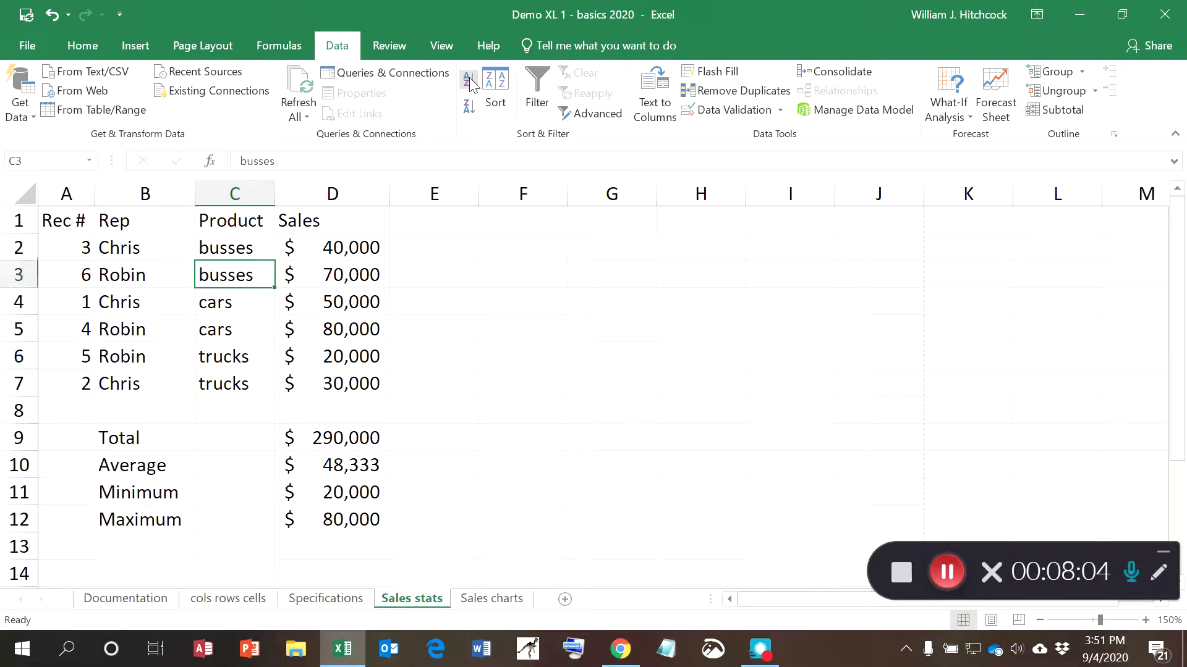
key("Down")
key("Down")
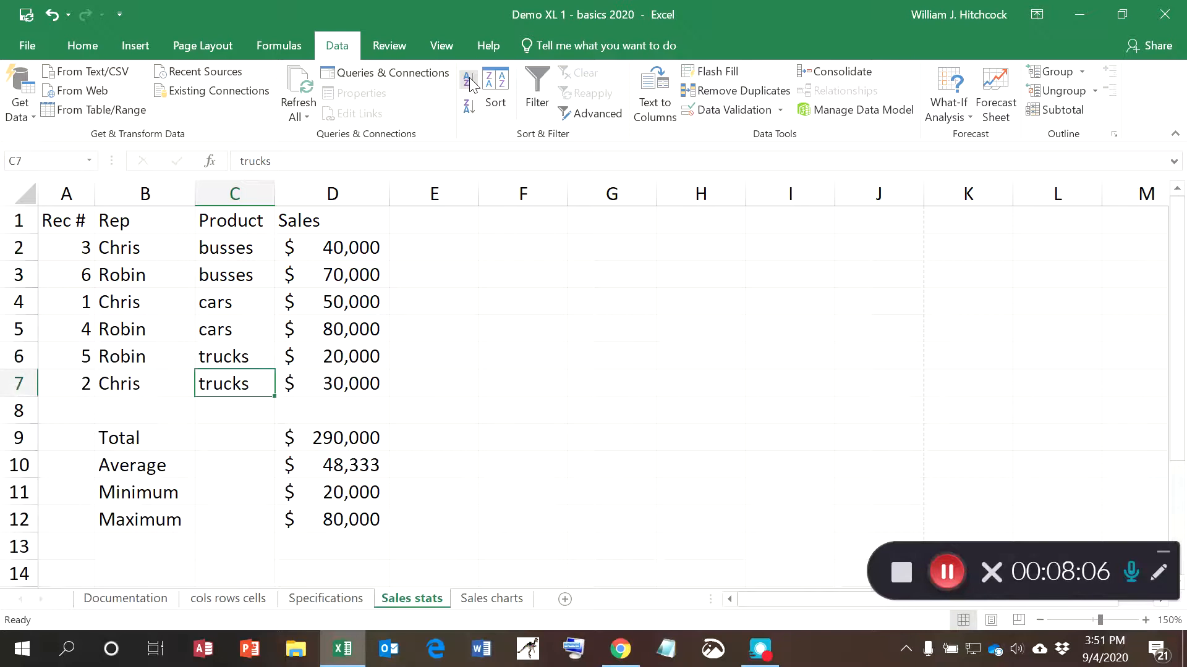
- Sort the records by Rep from A to Z, and re-sort them by Rec # from smallest to largest
key("Left")
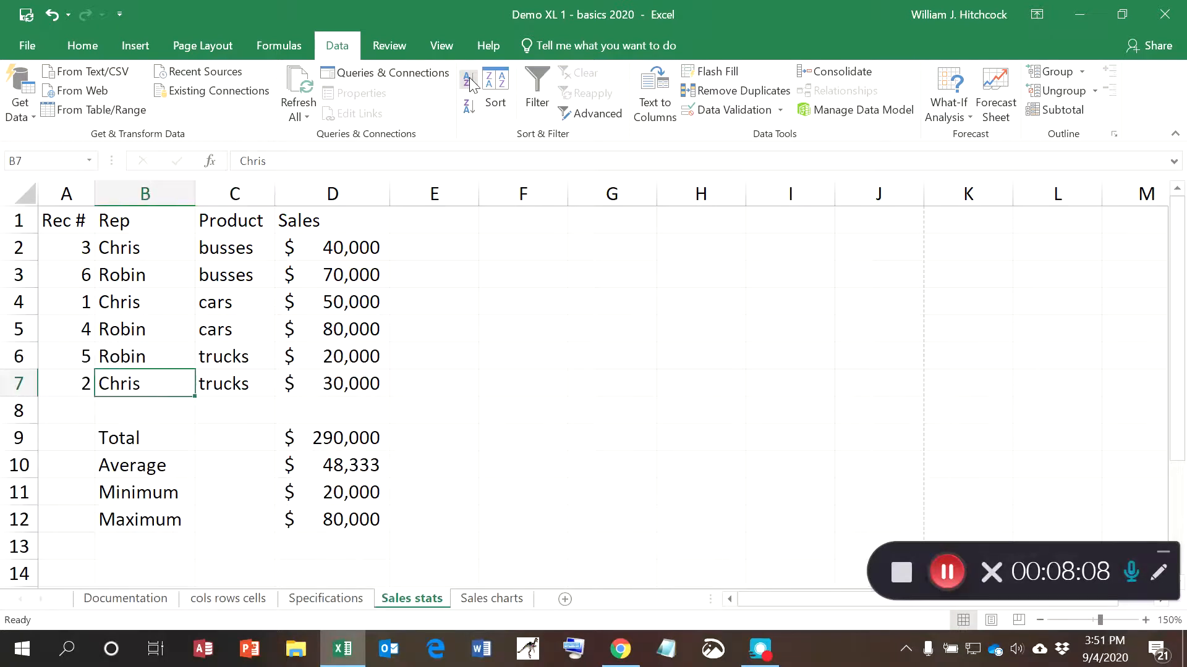
left_click(469, 82)
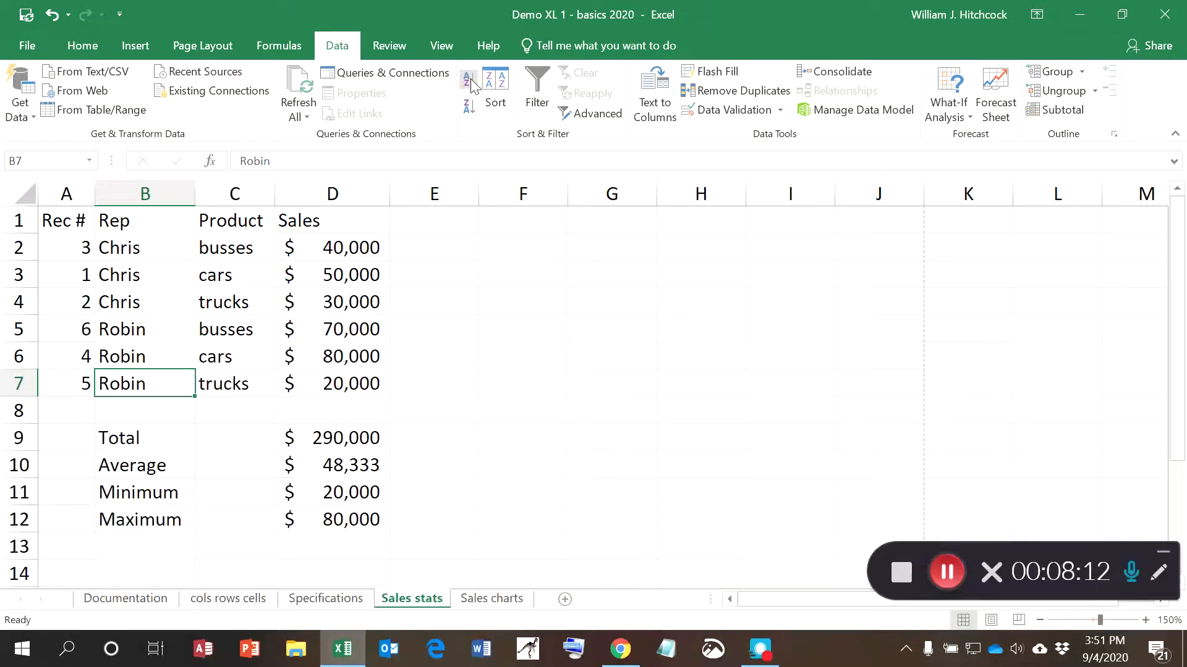
key("Left")
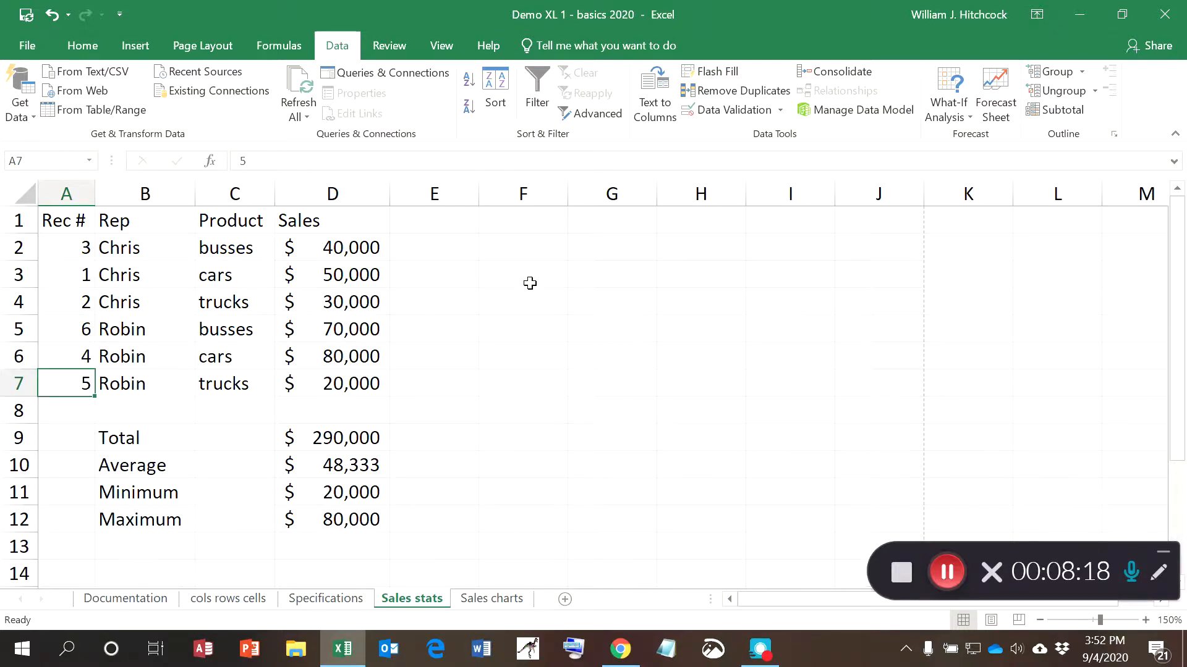
left_click(471, 80)
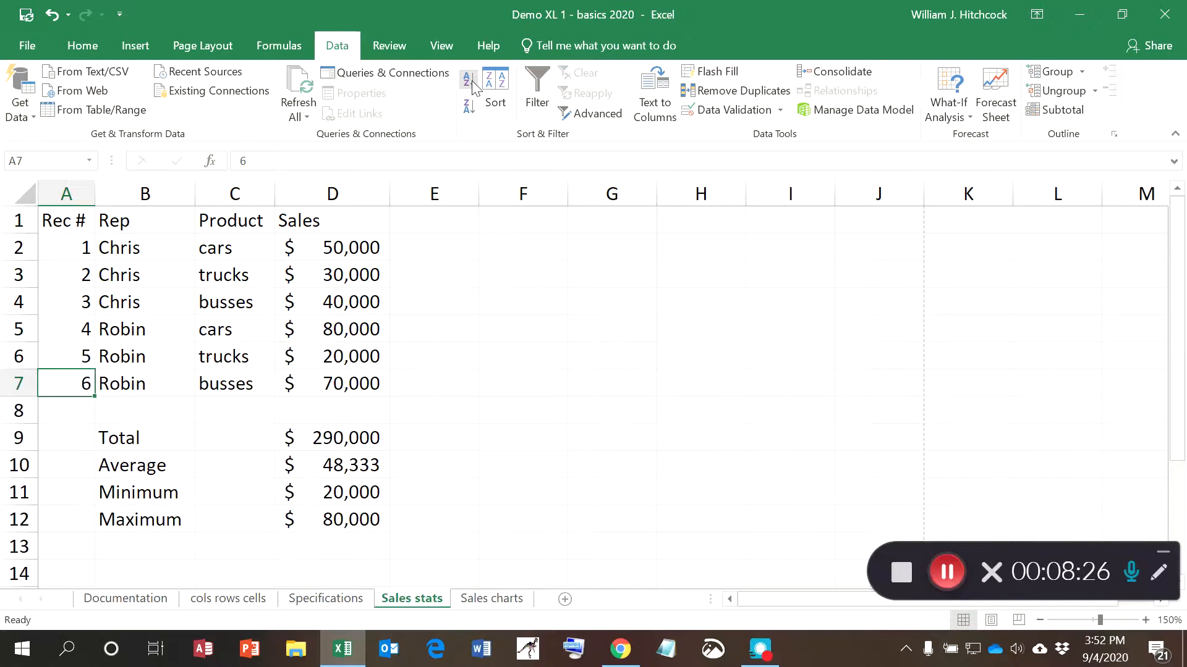
- Look through the sheet down to row 19 and back to D7, checking whether the column headings stay in view
key("Down")
key("Down")
key("Down")
key("Down")
key("Down")
key("Down")
key("Down")
key("Down")
key("Down")
key("Down")
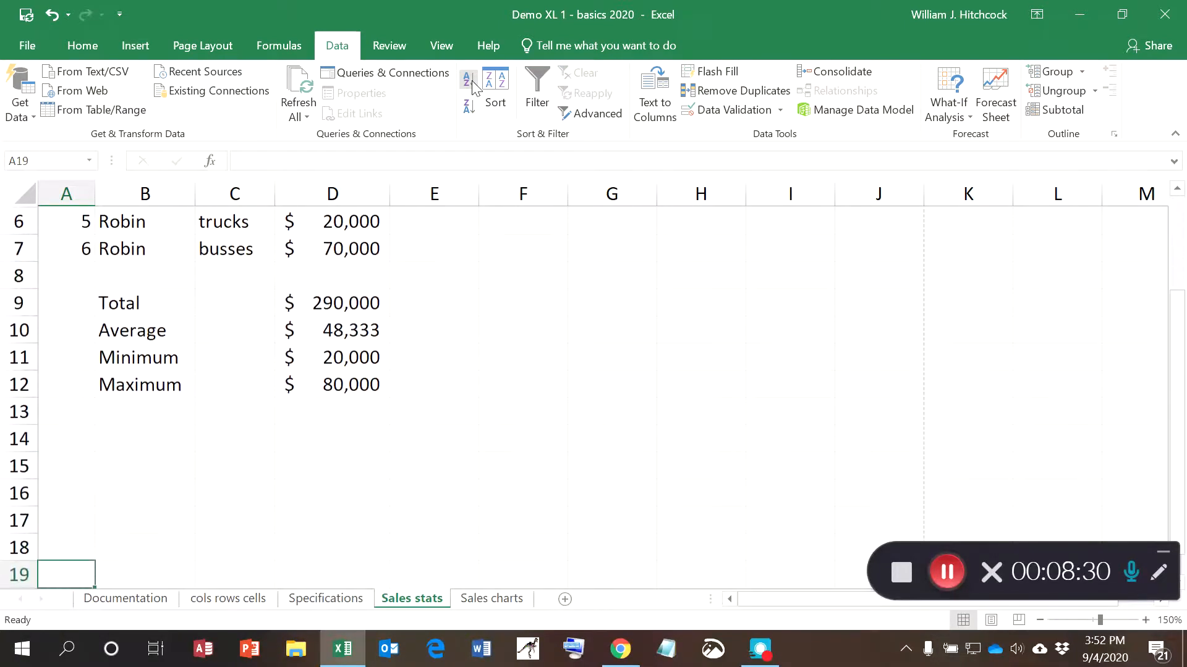
key("Up")
key("Up")
key("Up")
key("Up")
key("Up")
key("Up")
key("Up")
key("Up")
key("Up")
key("Up")
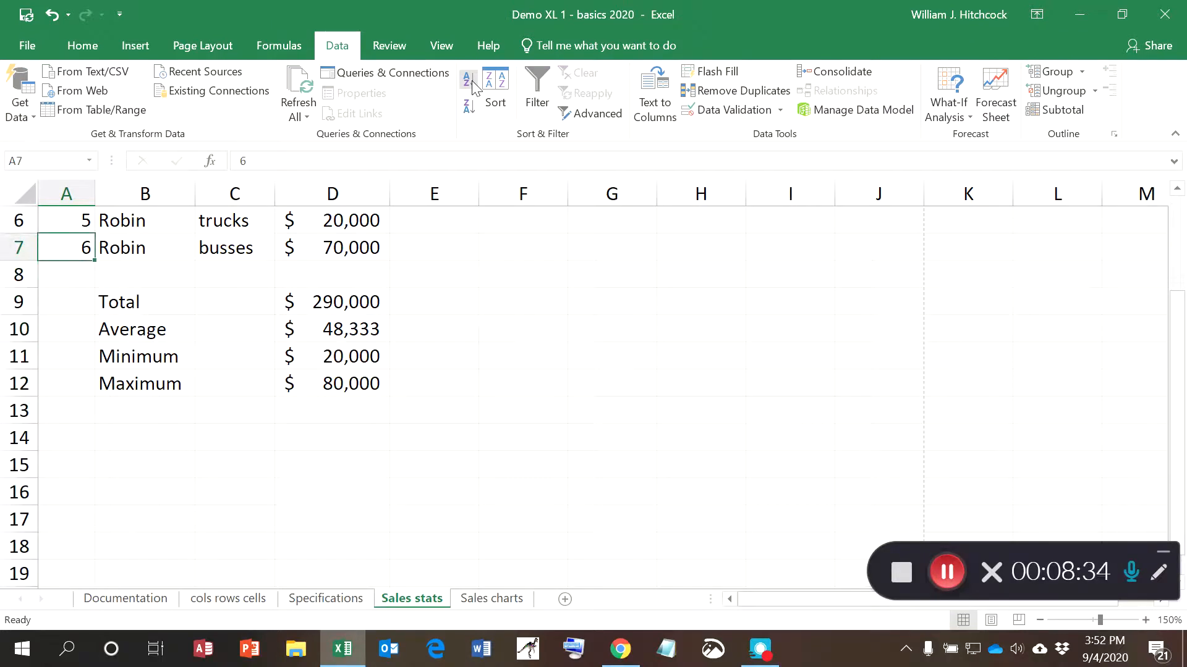
key("Right")
key("Right")
key("Right")
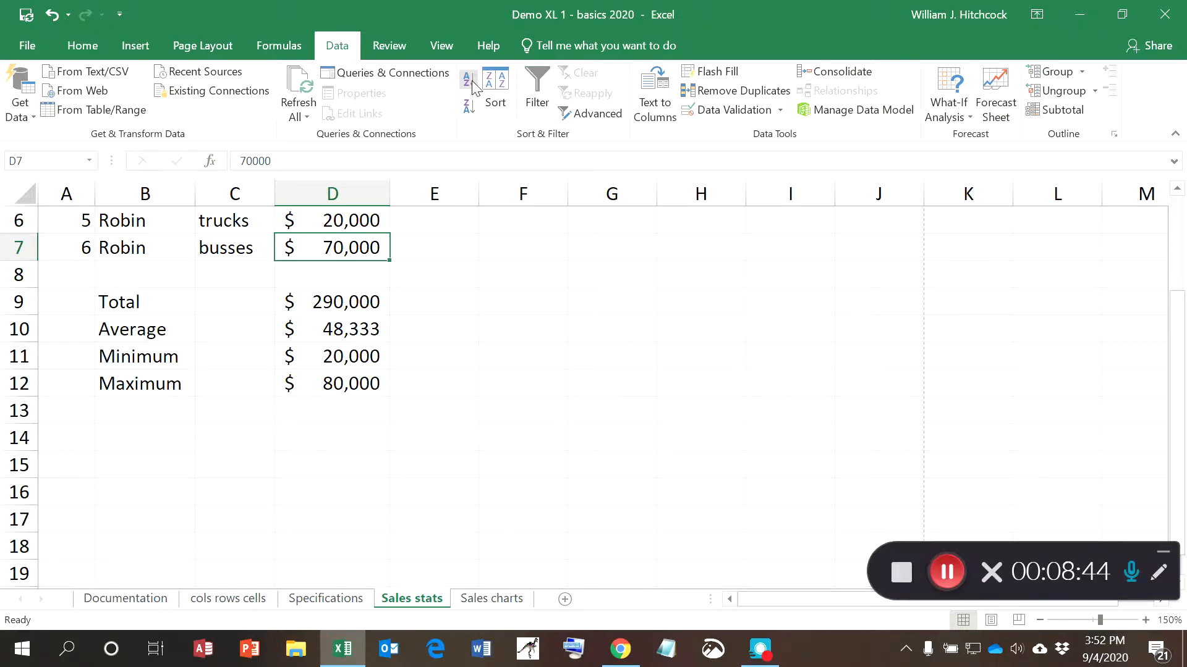
- Freeze the header row of the Sales stats sheet by applying Freeze Panes at cell A2
key("ctrl+Home")
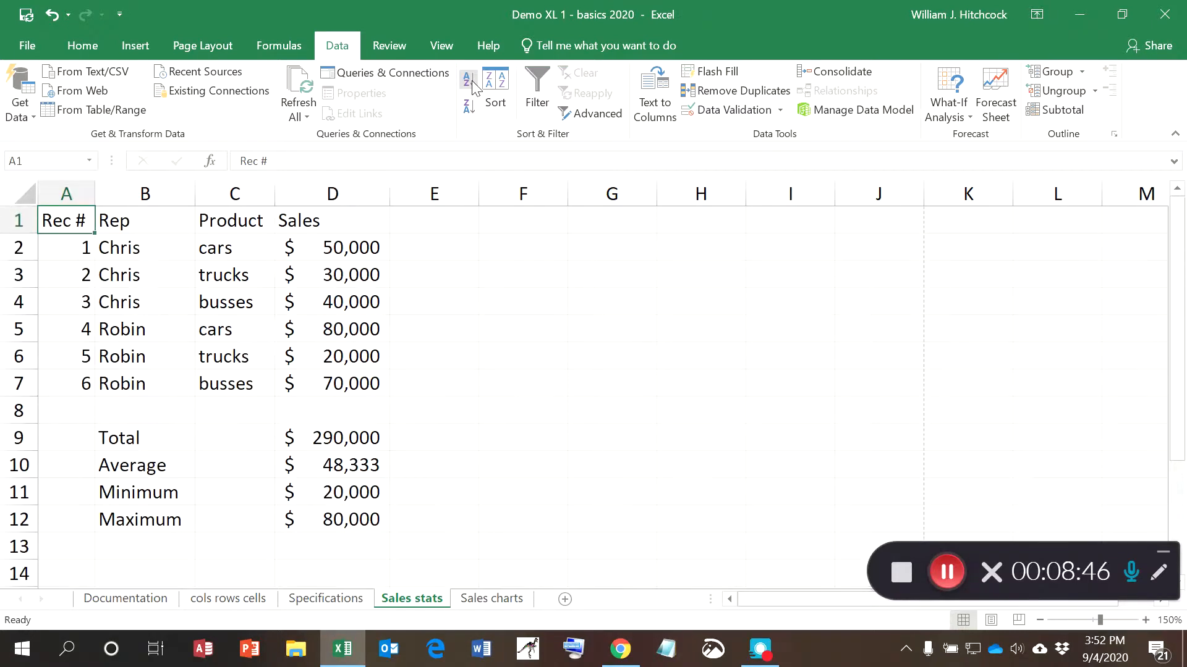
key("Down")
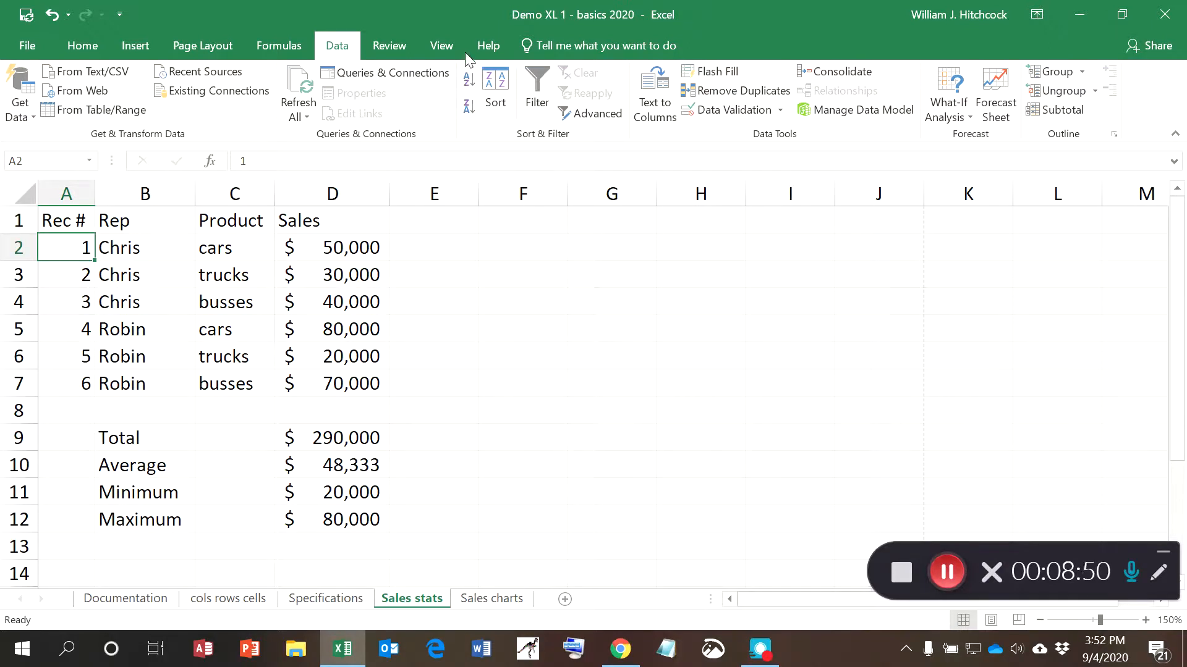
left_click(442, 46)
left_click(564, 92)
left_click(610, 147)
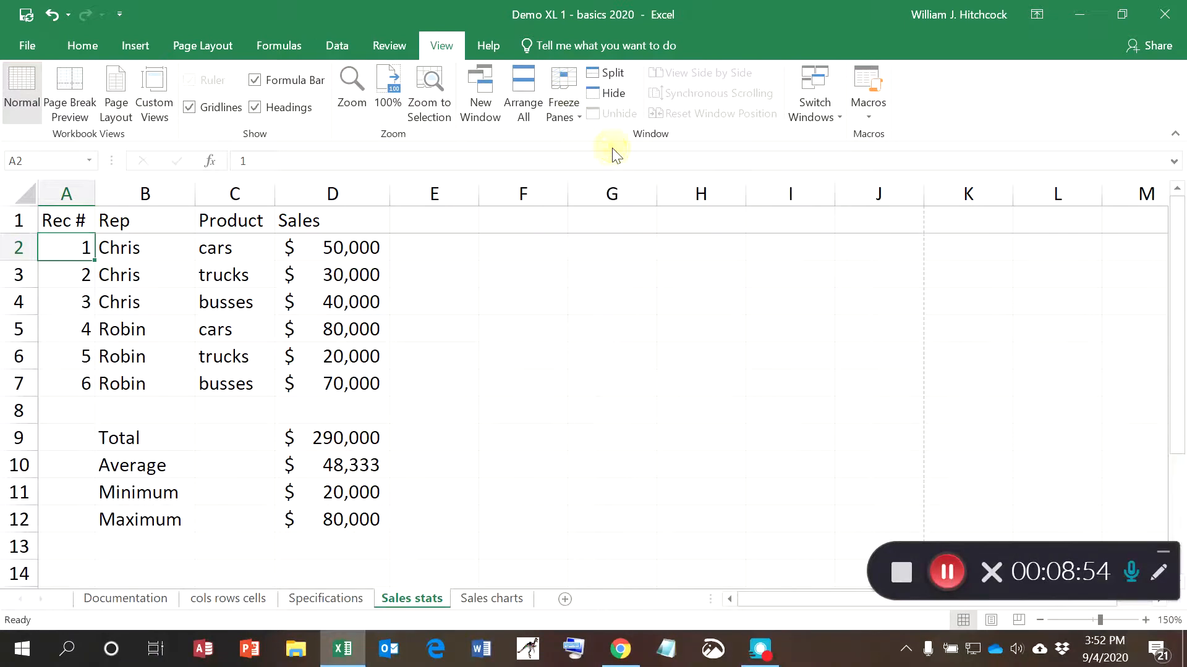
- Look through the sheet down to row 18, examine the Sales value in D7 against its heading, and return to the first record
key("Down")
key("Down")
key("Down")
key("Down")
key("Down")
key("Down")
key("Down")
key("Down")
key("Down")
key("Down")
key("Down")
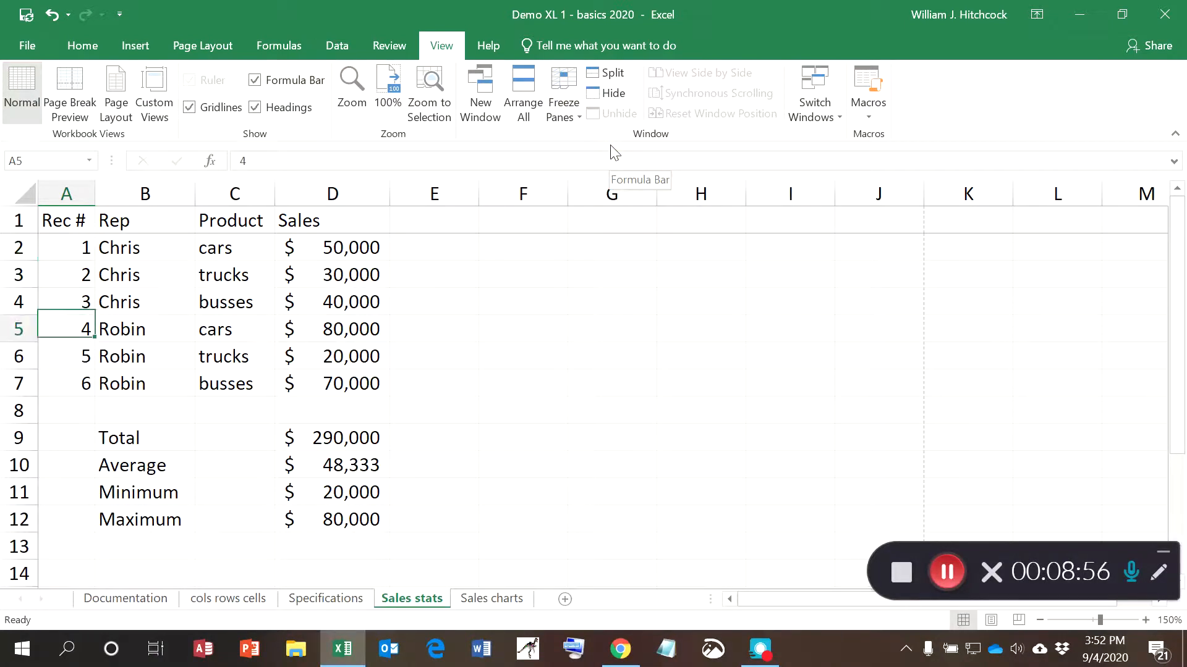
key("Down")
key("Down")
key("Down")
key("Down")
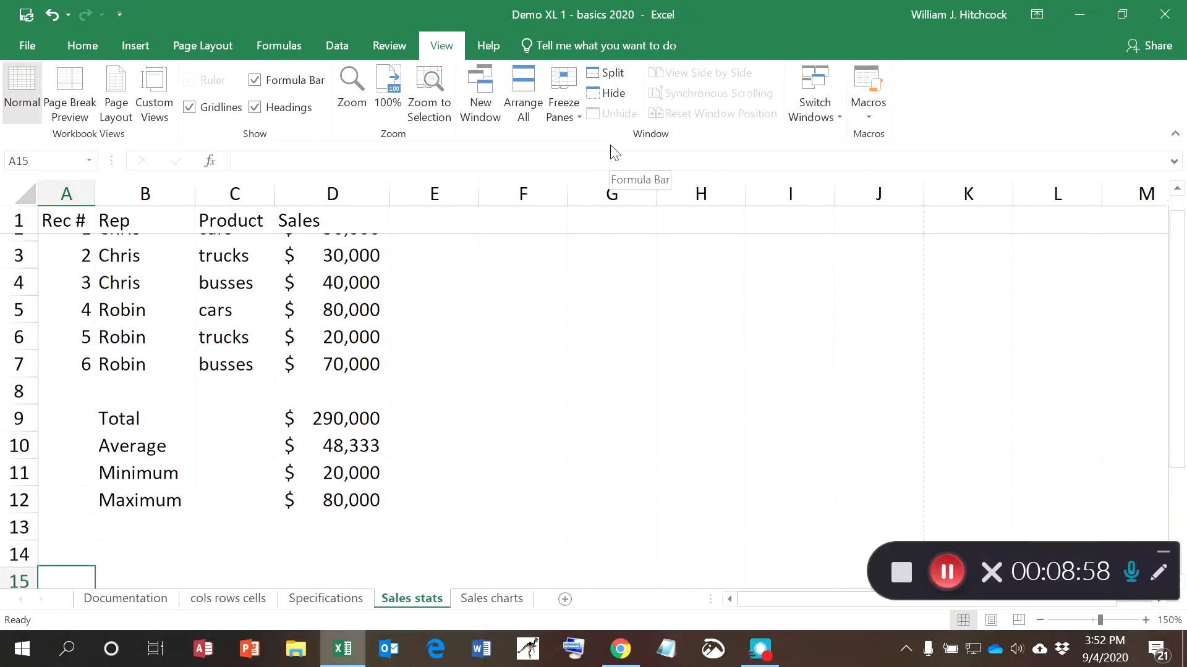
key("Down")
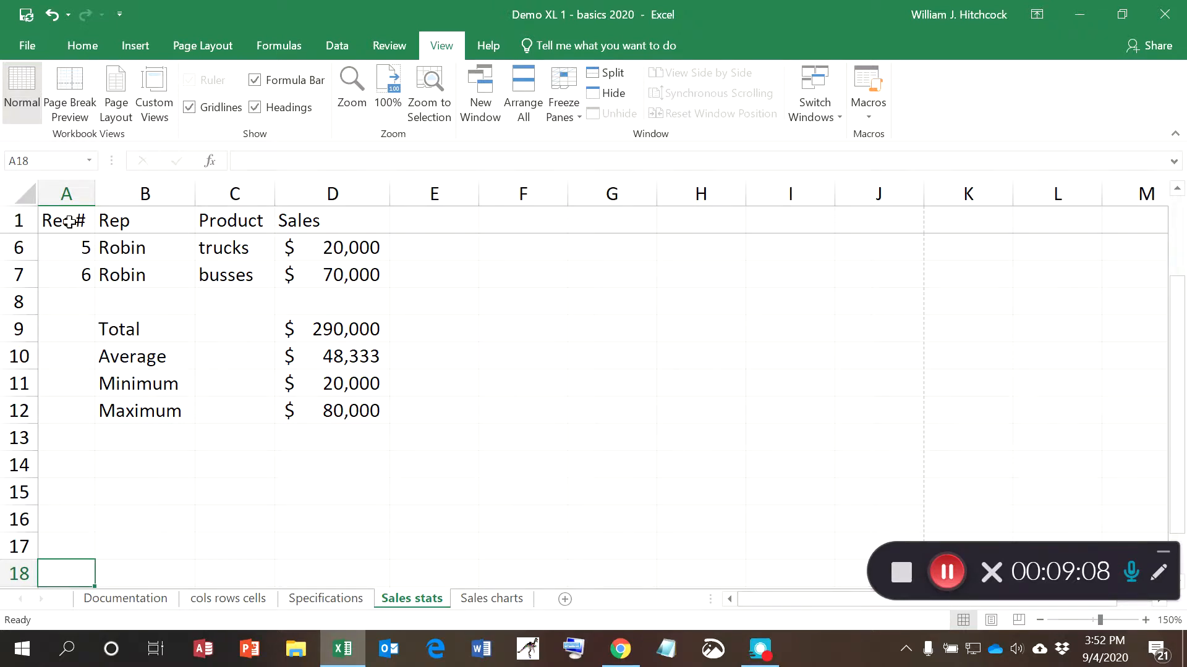
left_click(320, 271)
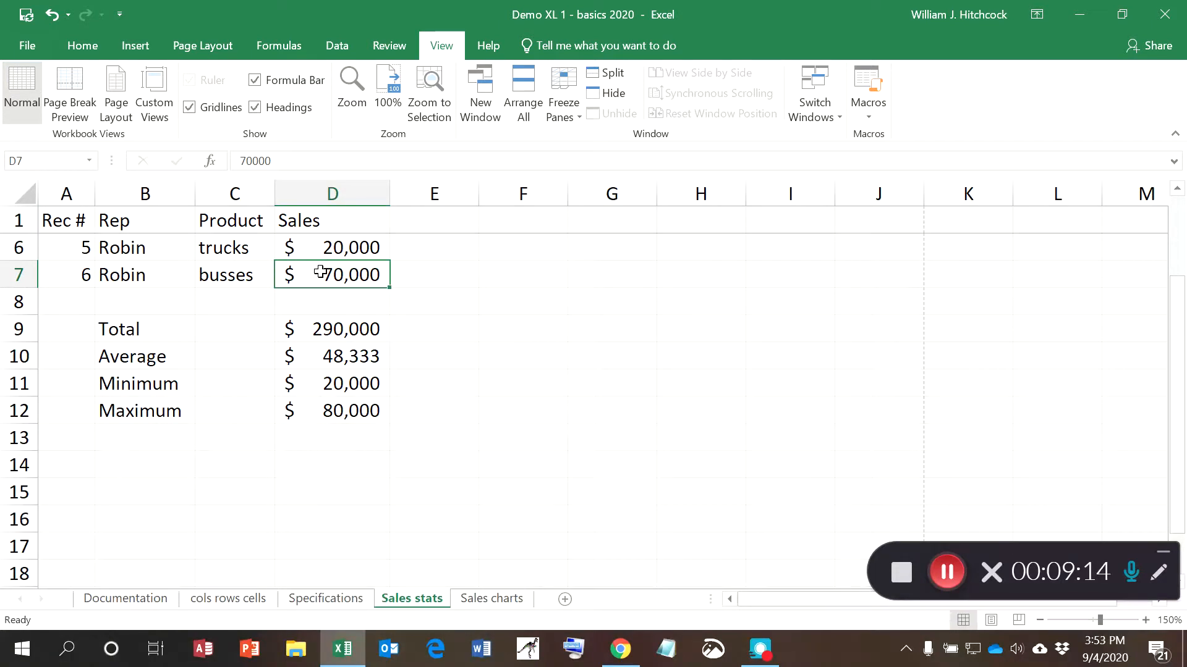
key("ctrl+Home")
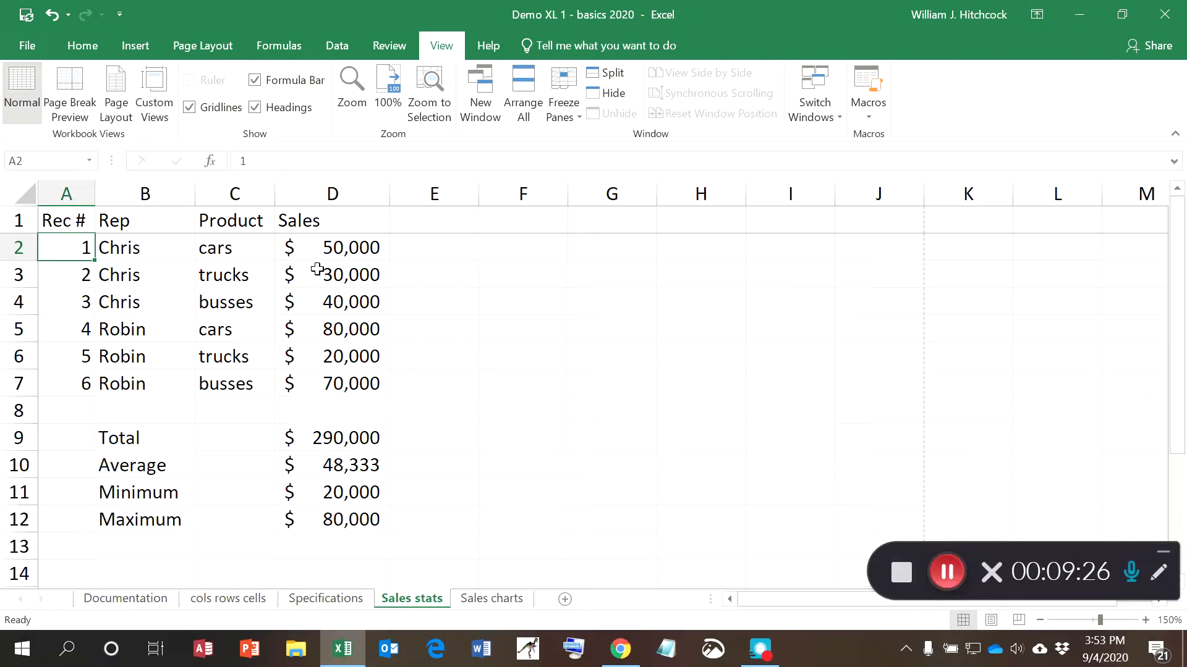
- Set row 1 ($1:$1) as the print title row repeated at the top of every printed page
left_click(201, 49)
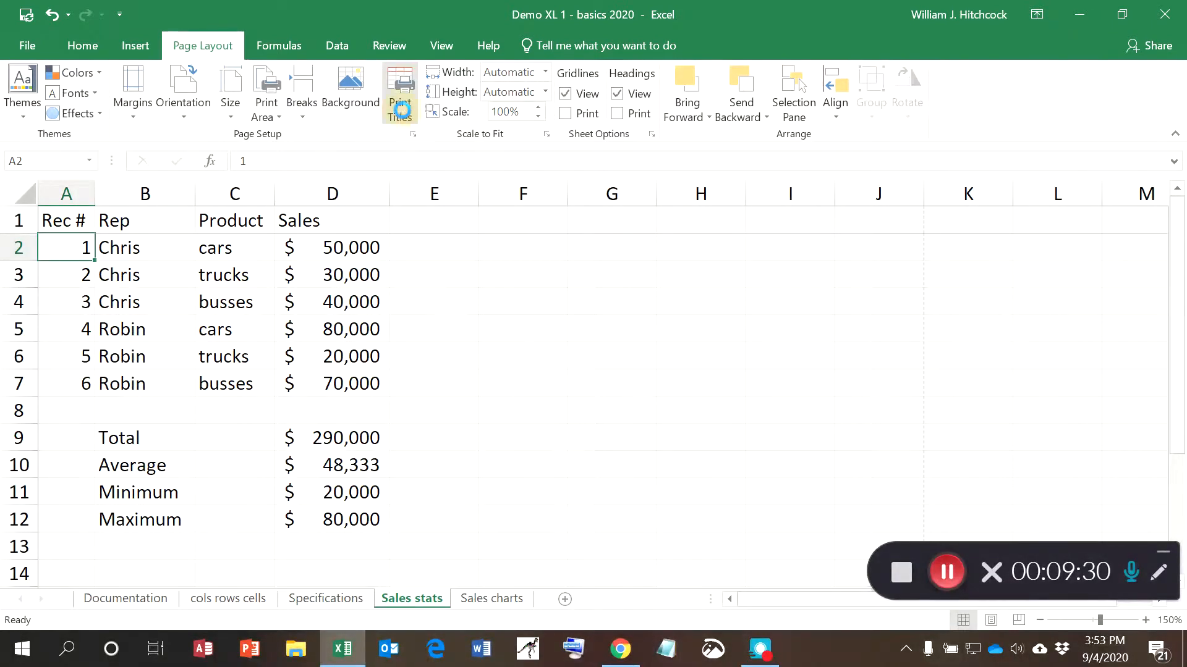
left_click(402, 115)
left_click(672, 171)
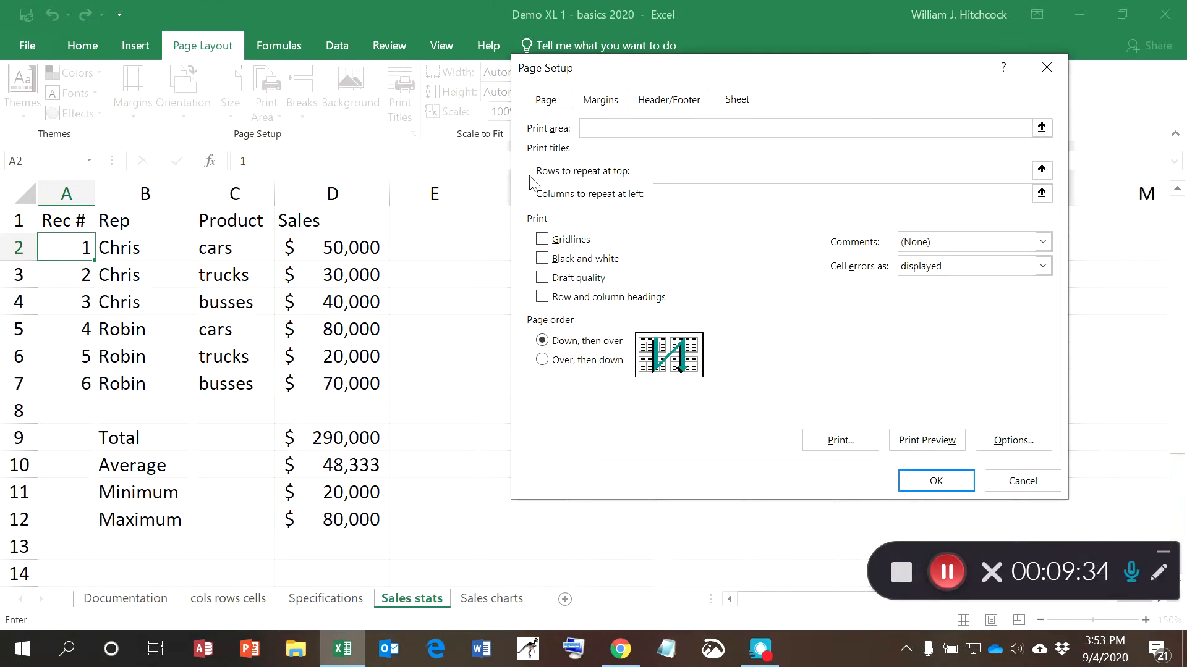
left_click(76, 224)
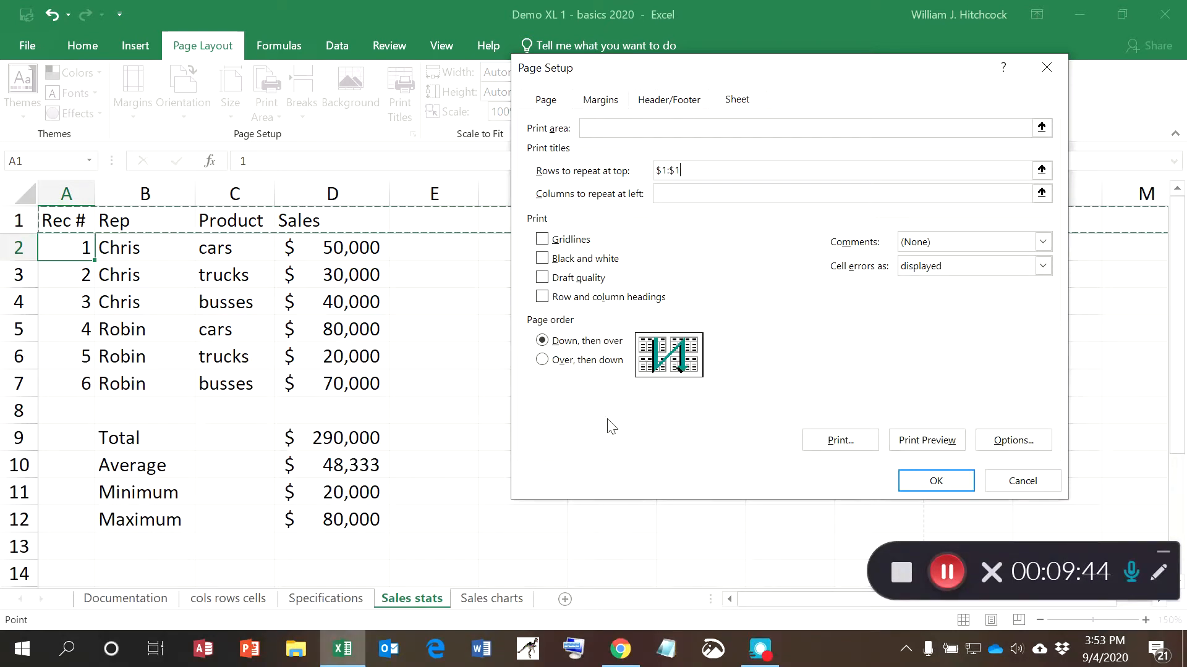
left_click(911, 481)
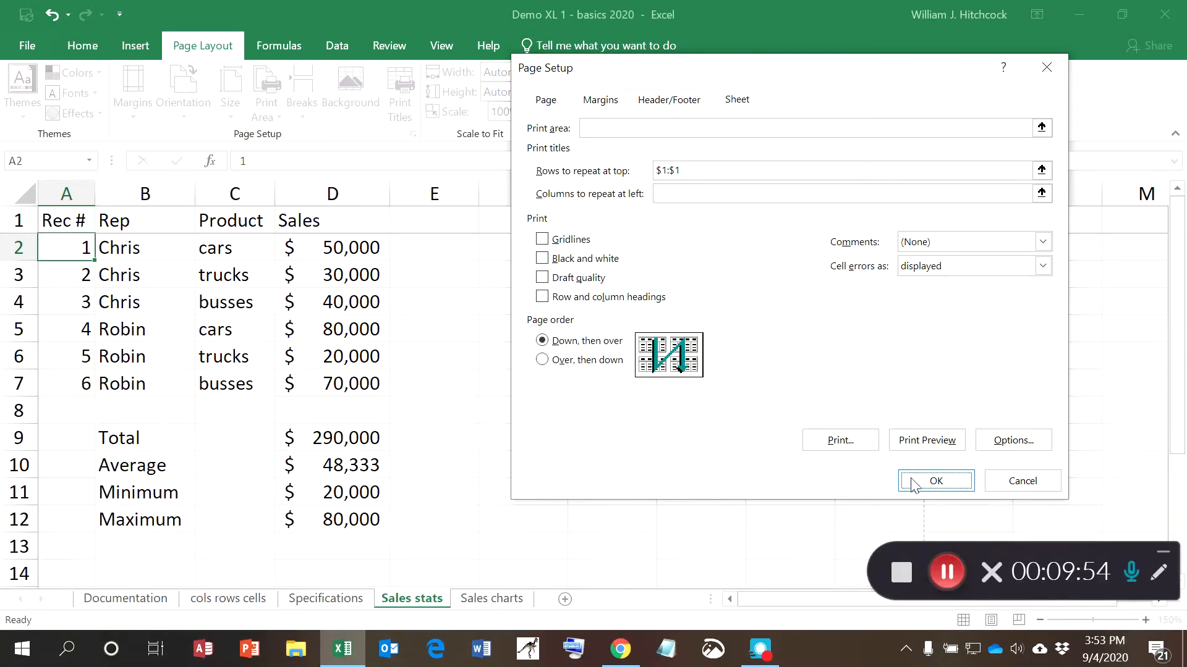